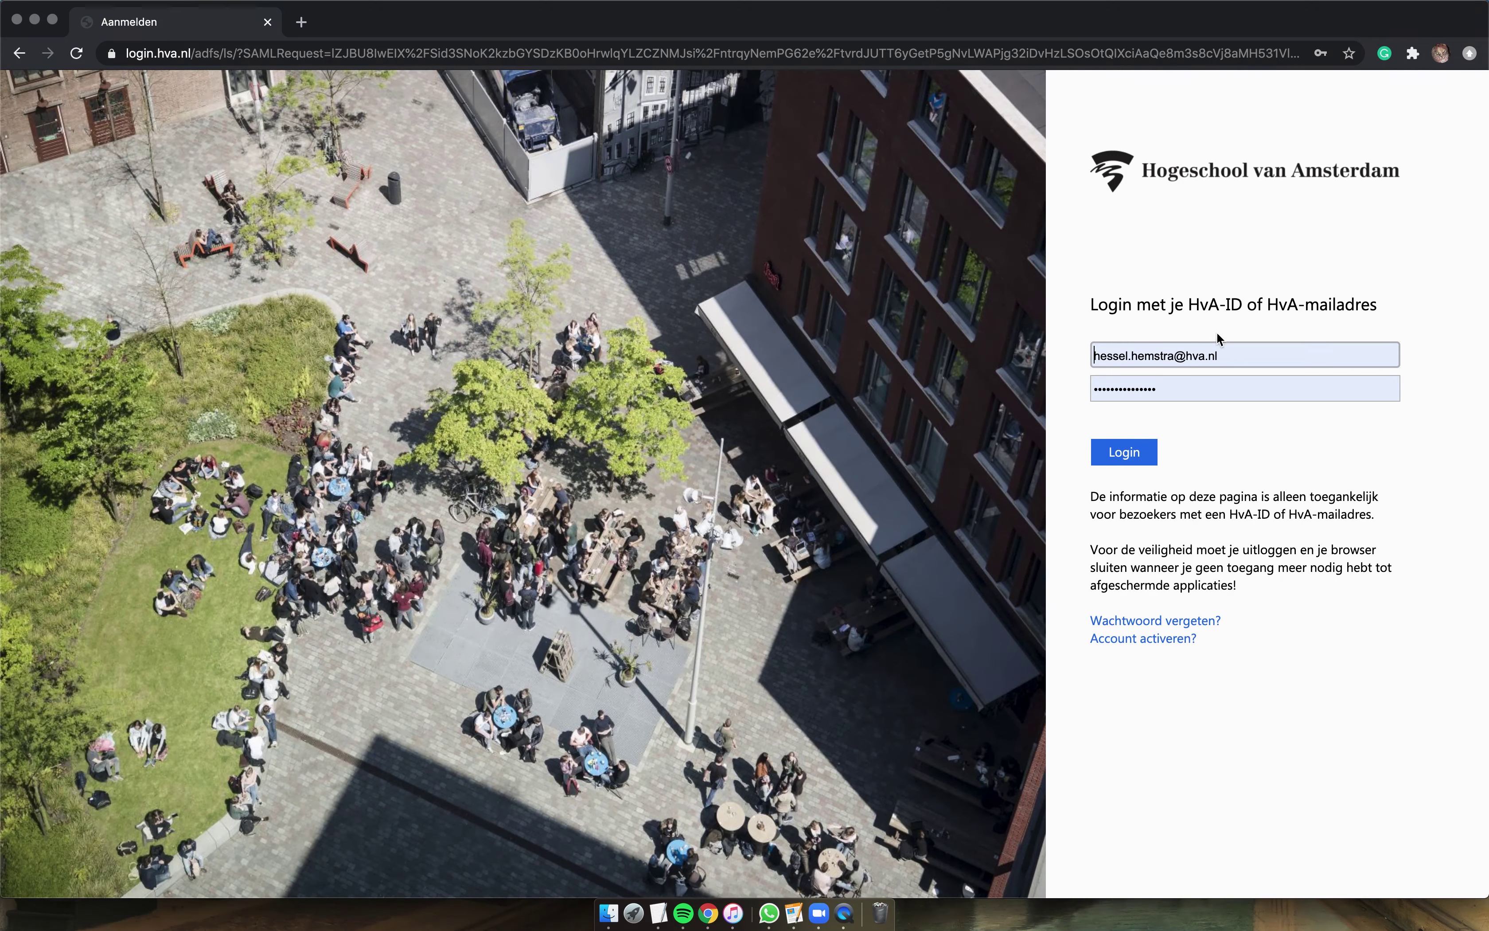
- Log in to the HvA learning environment with the prefilled account credentials
click(1228, 352)
click(1120, 454)
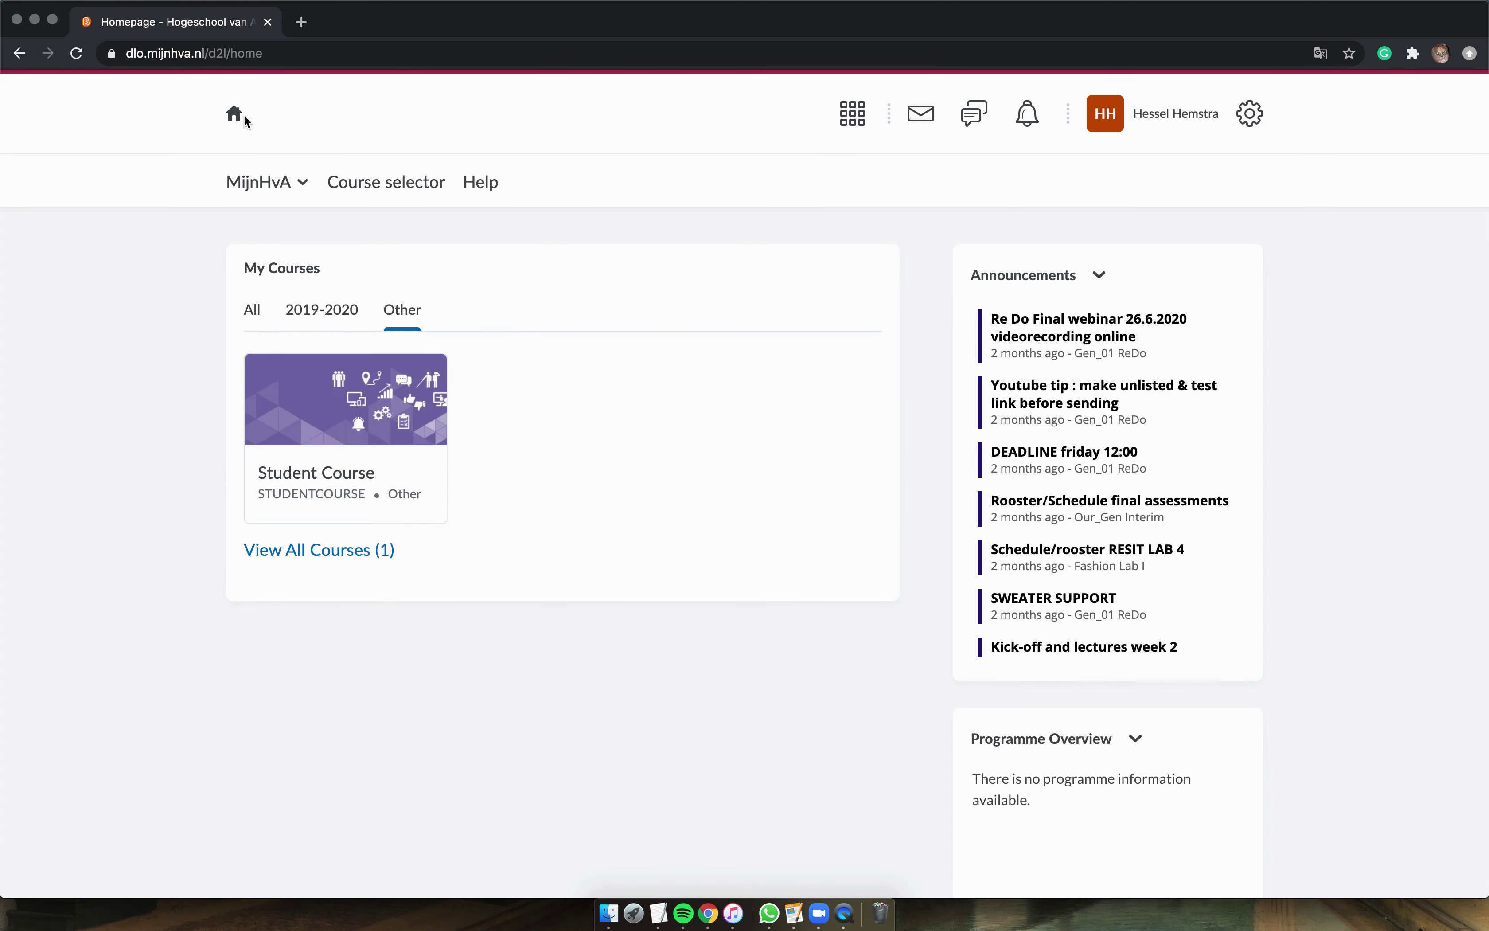
click(304, 190)
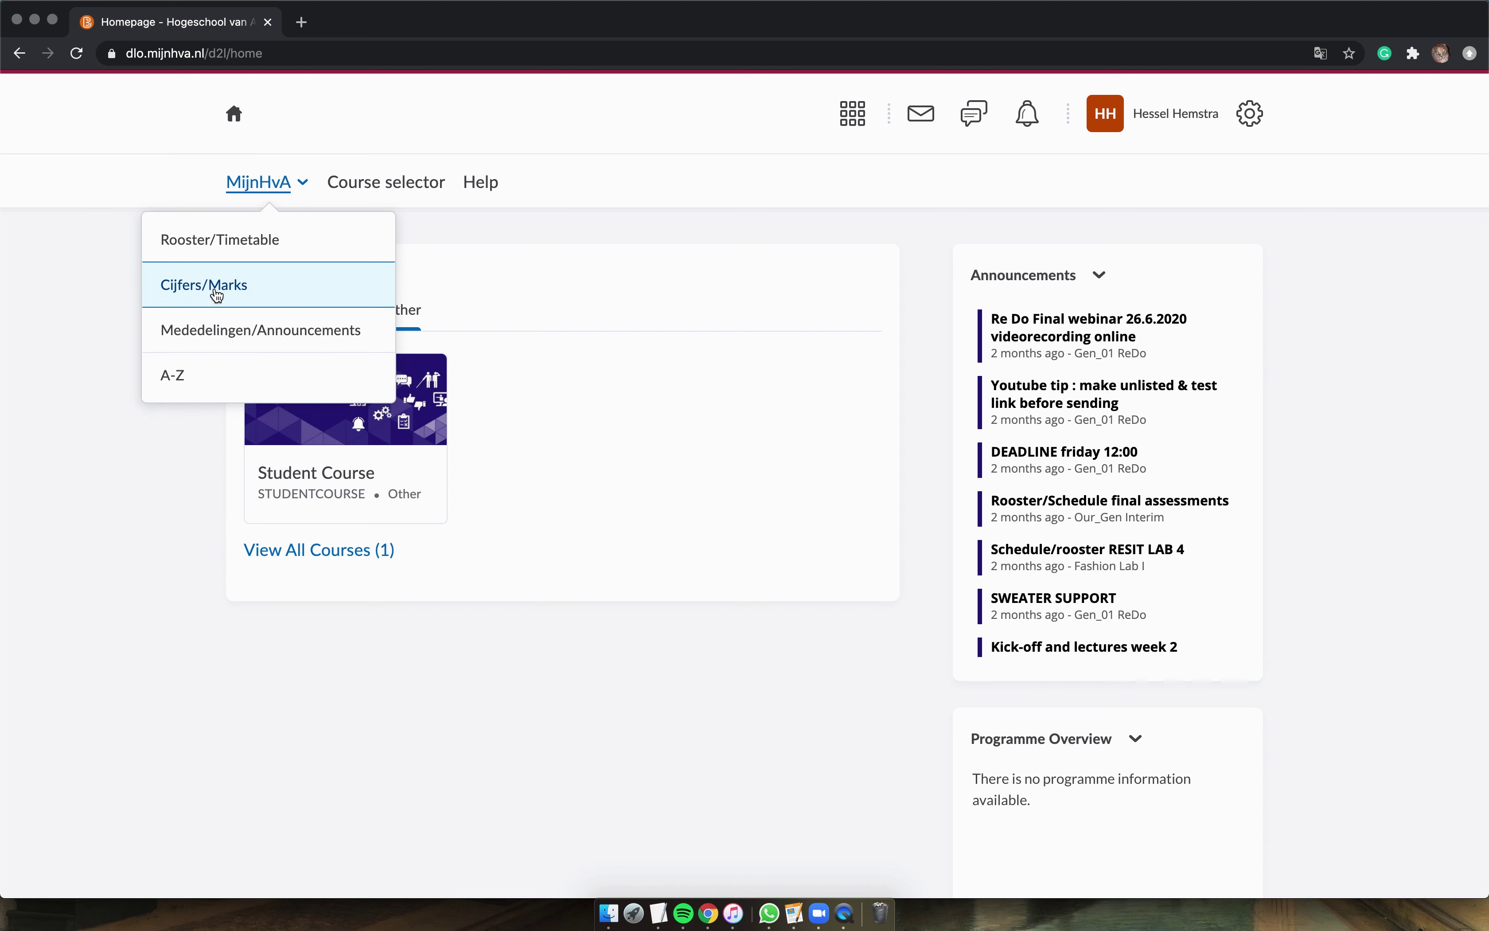
click(120, 240)
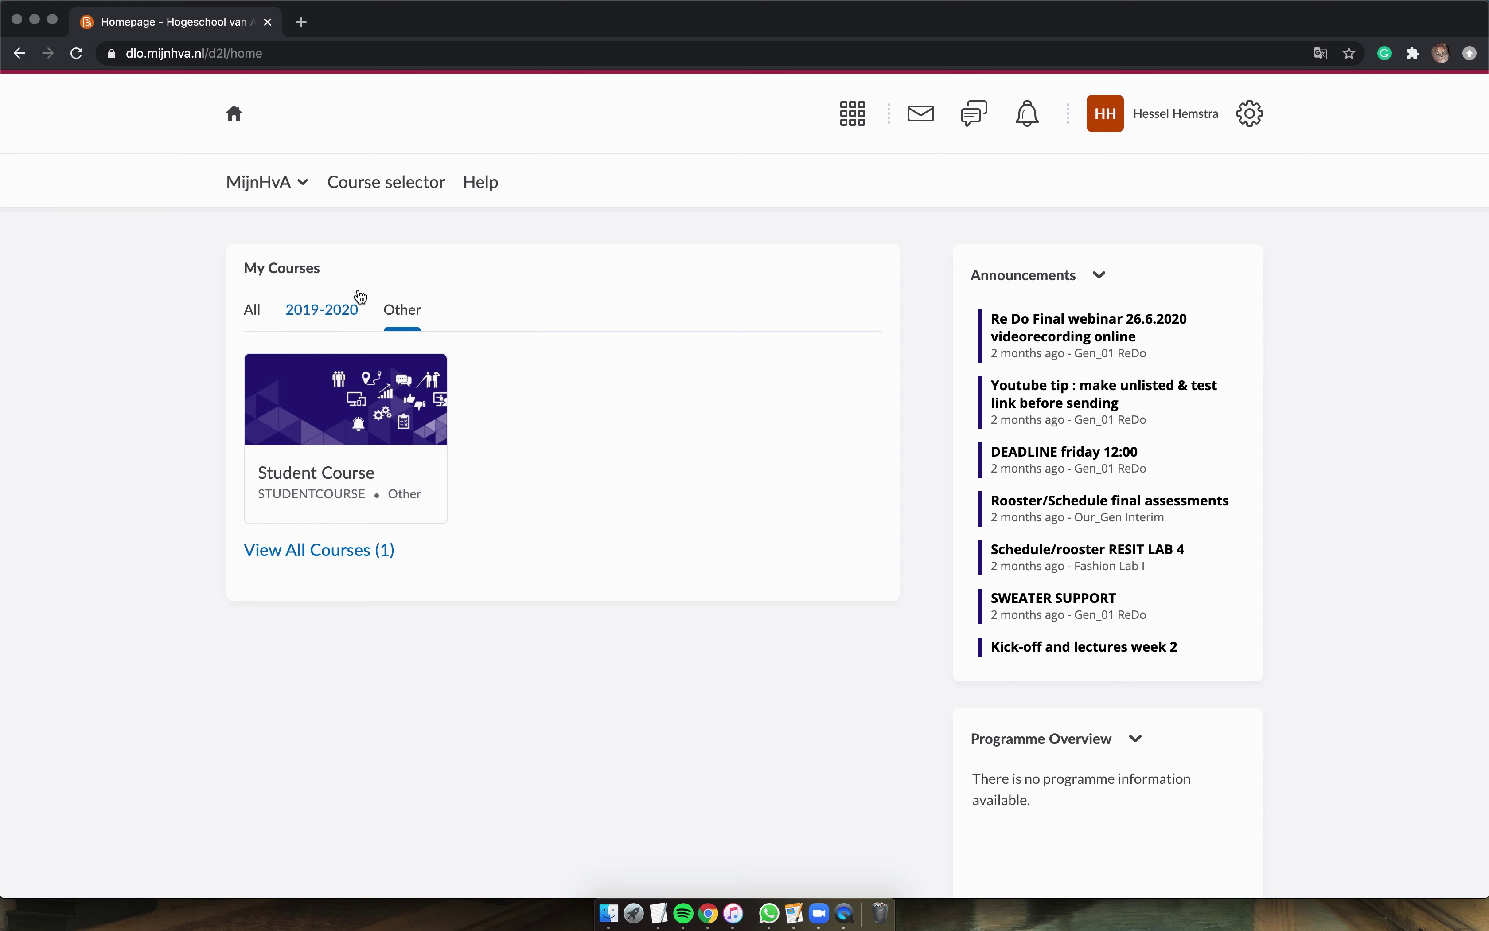
- Open the Course selector and sign in to it with the HvA account option
click(382, 185)
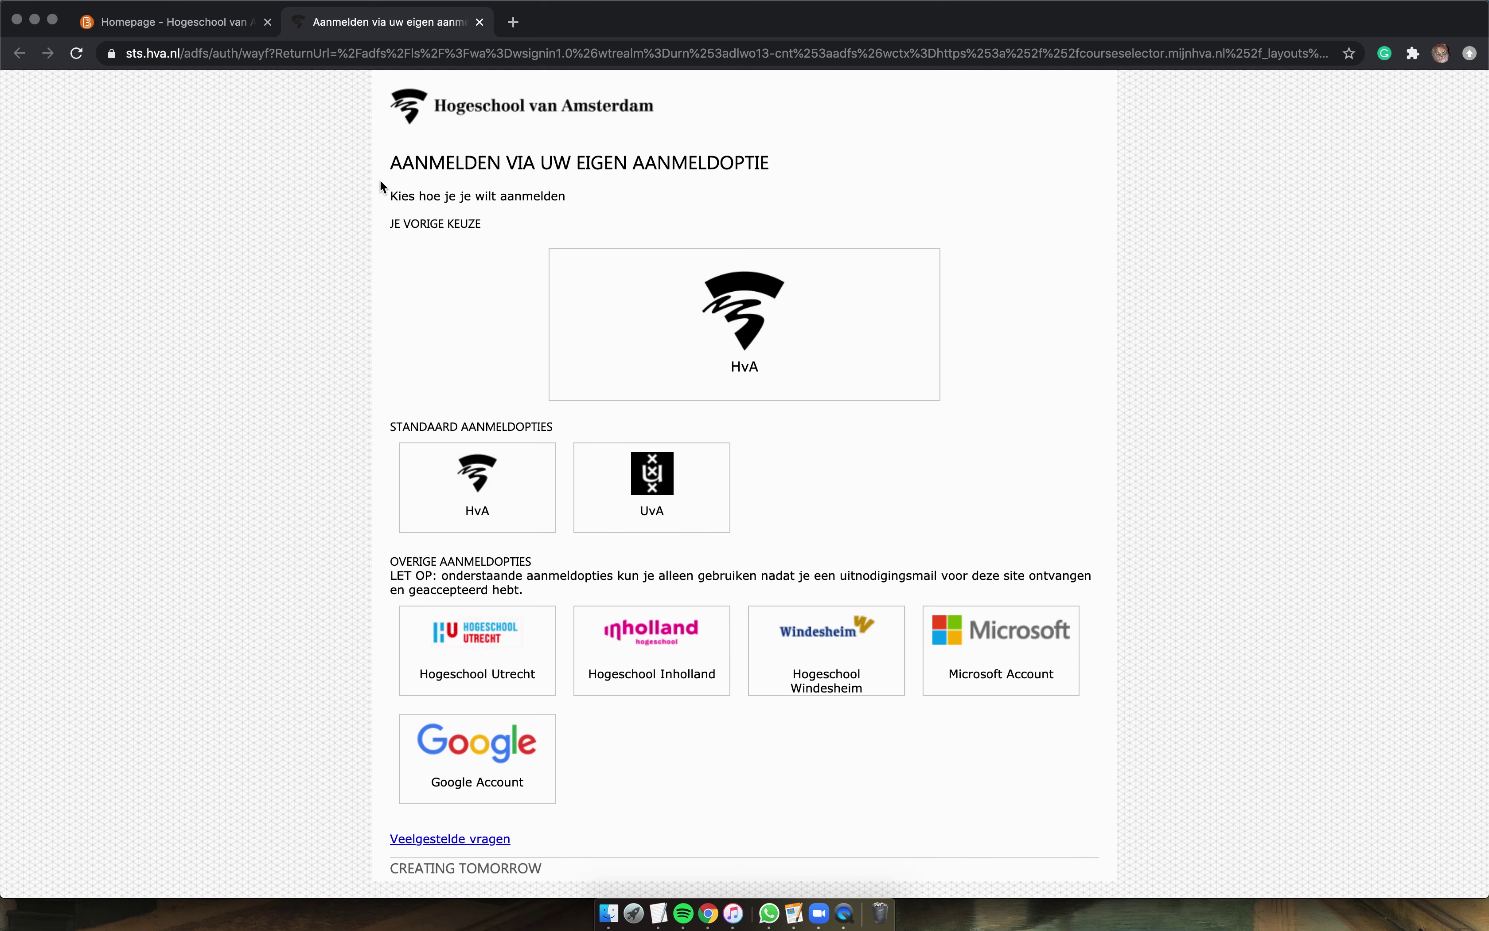
click(788, 356)
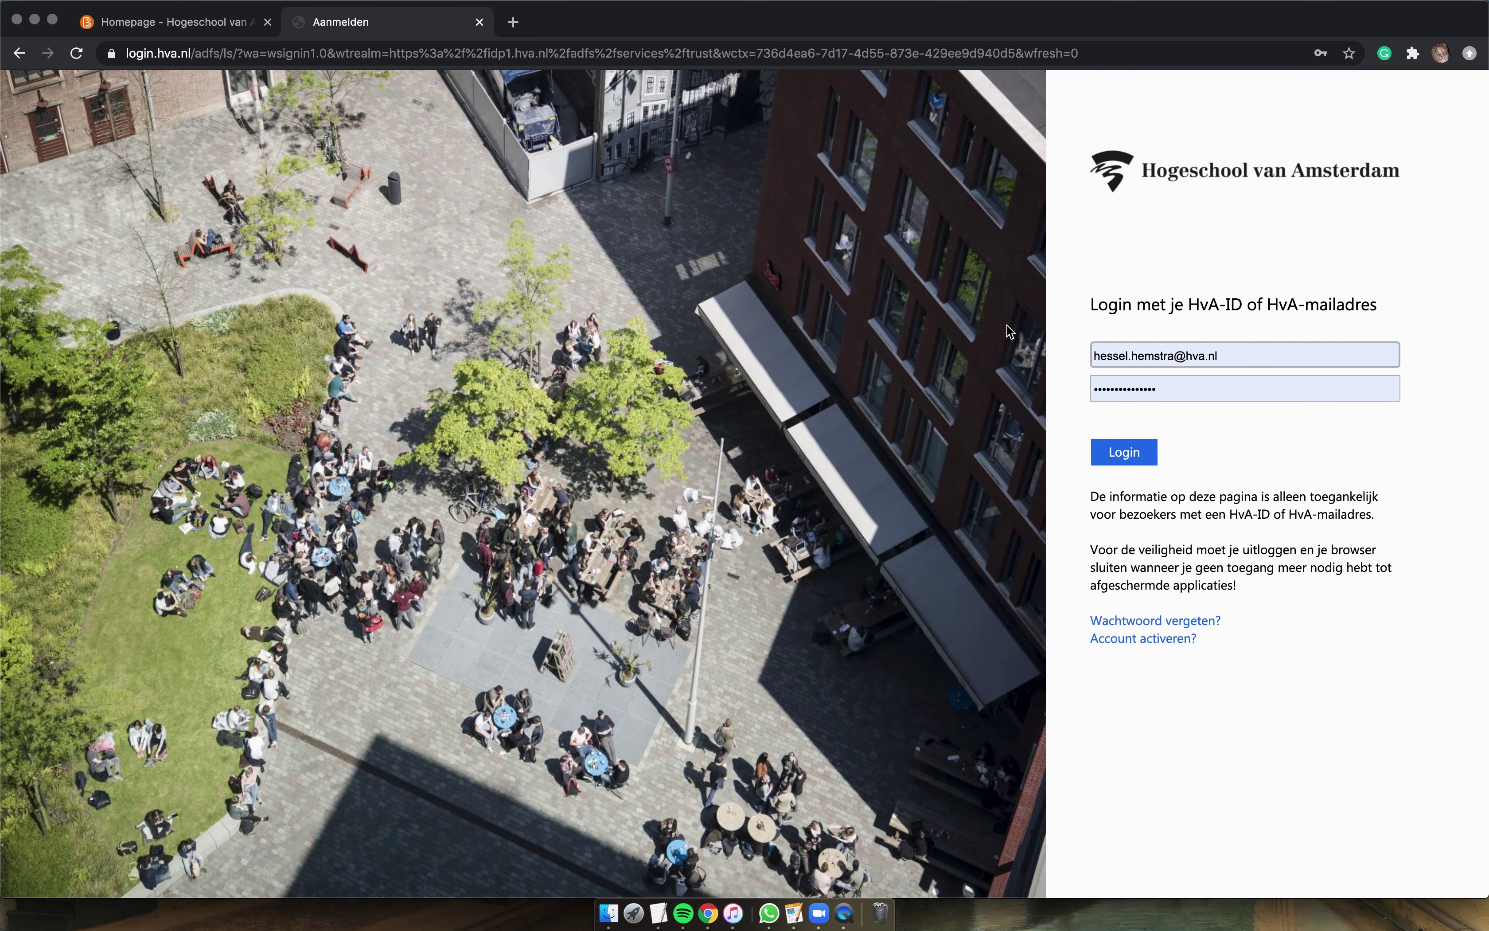
click(1119, 455)
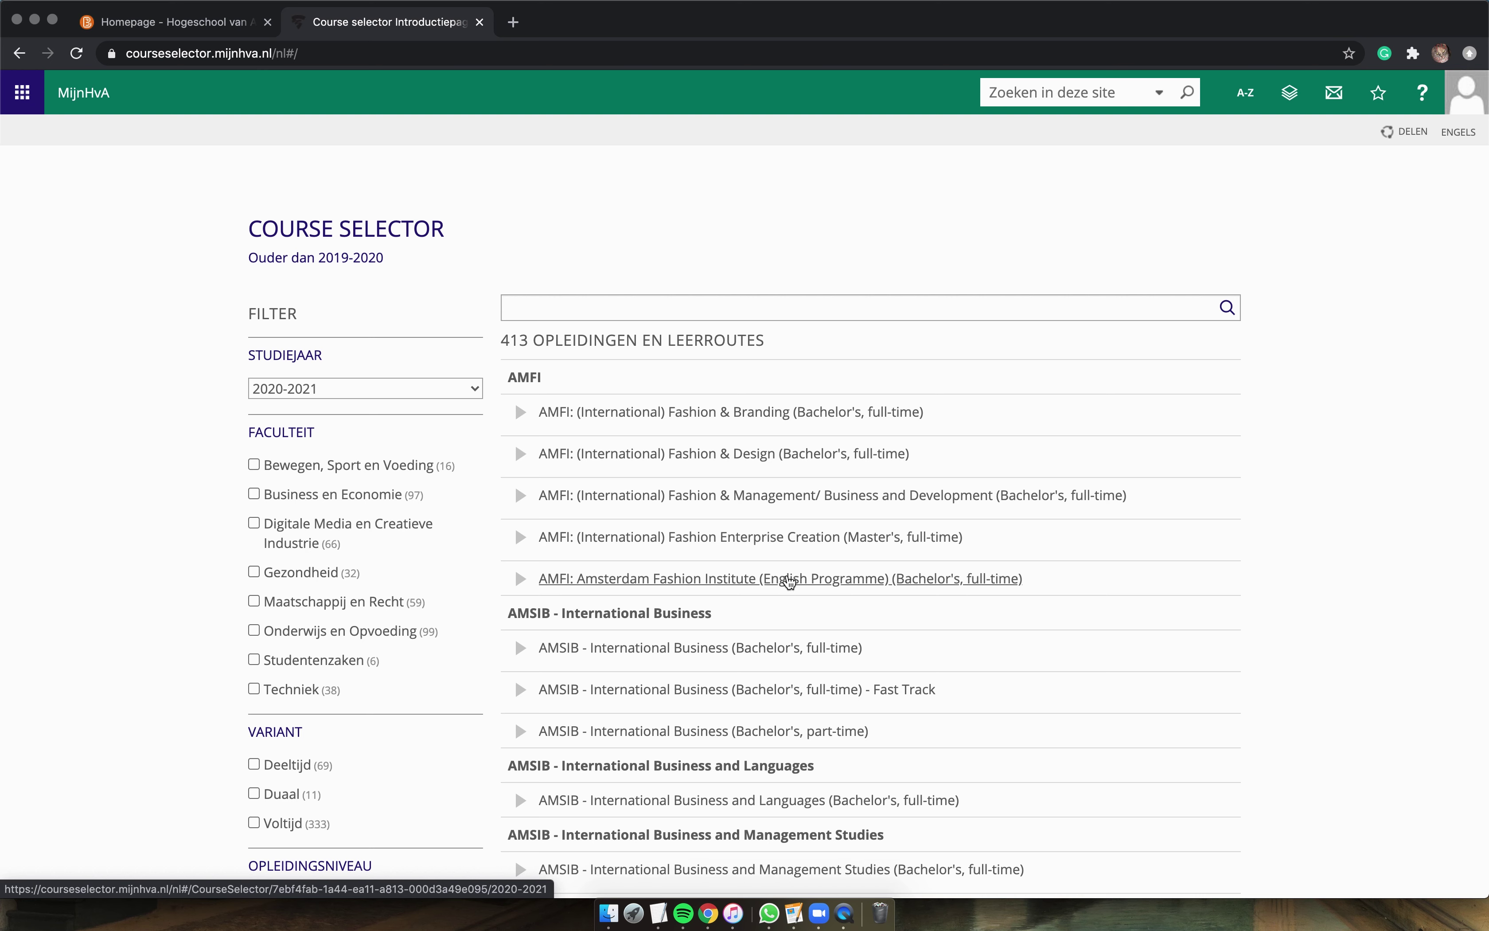
- Join Dear Fashion, #TheWorld, MyGen_Final and MyGen_ReDo in the AMFI: Amsterdam Fashion Institute (English Programme) bachelor for 2020-2021
click(792, 585)
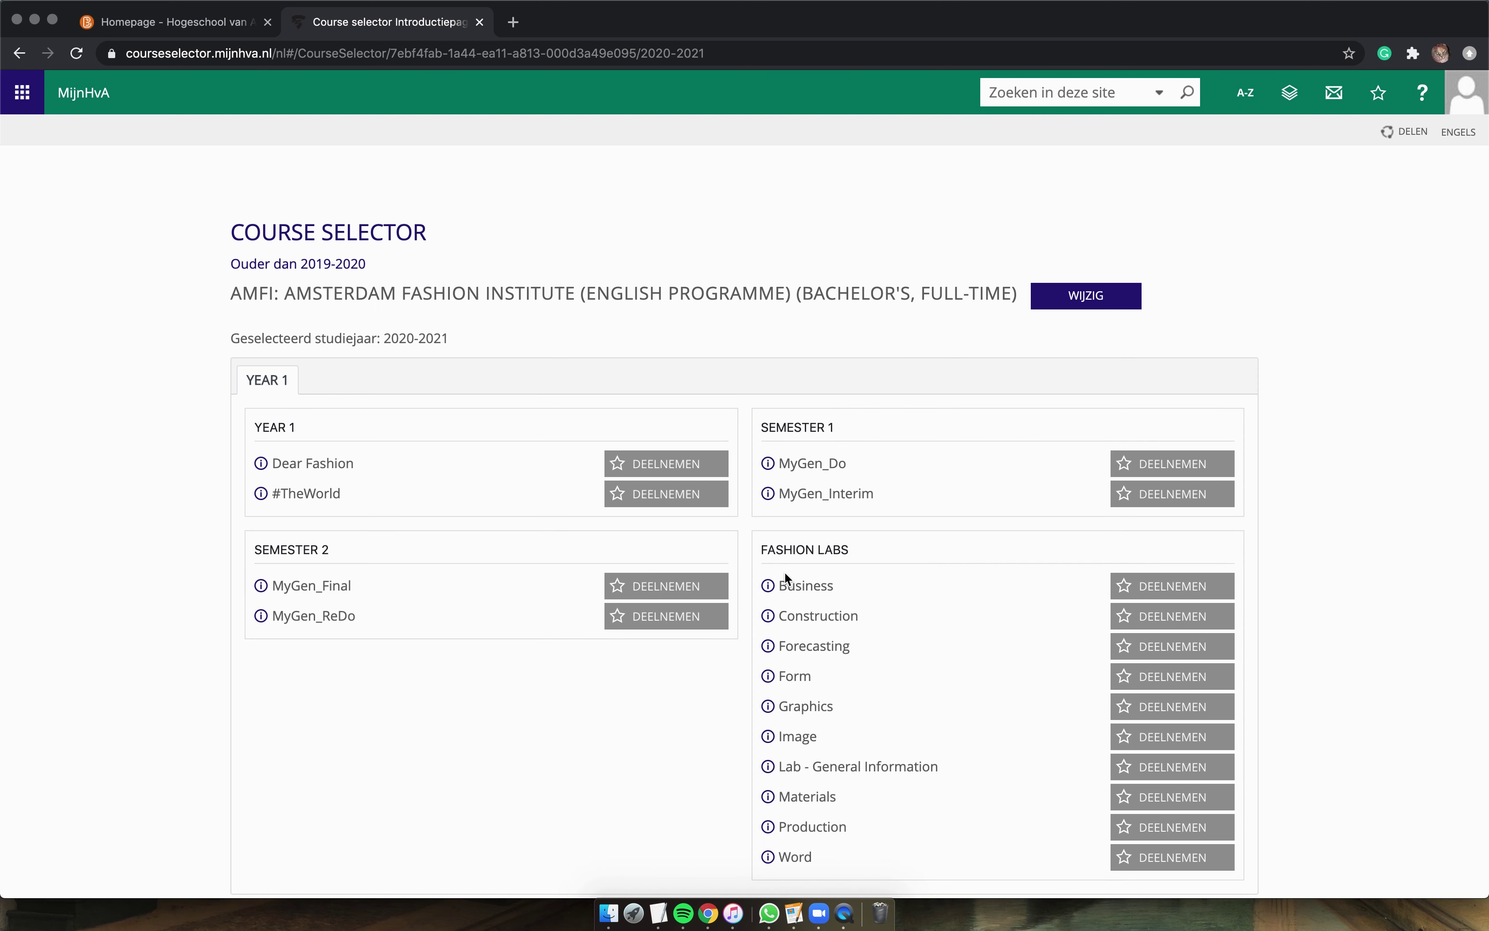
click(651, 462)
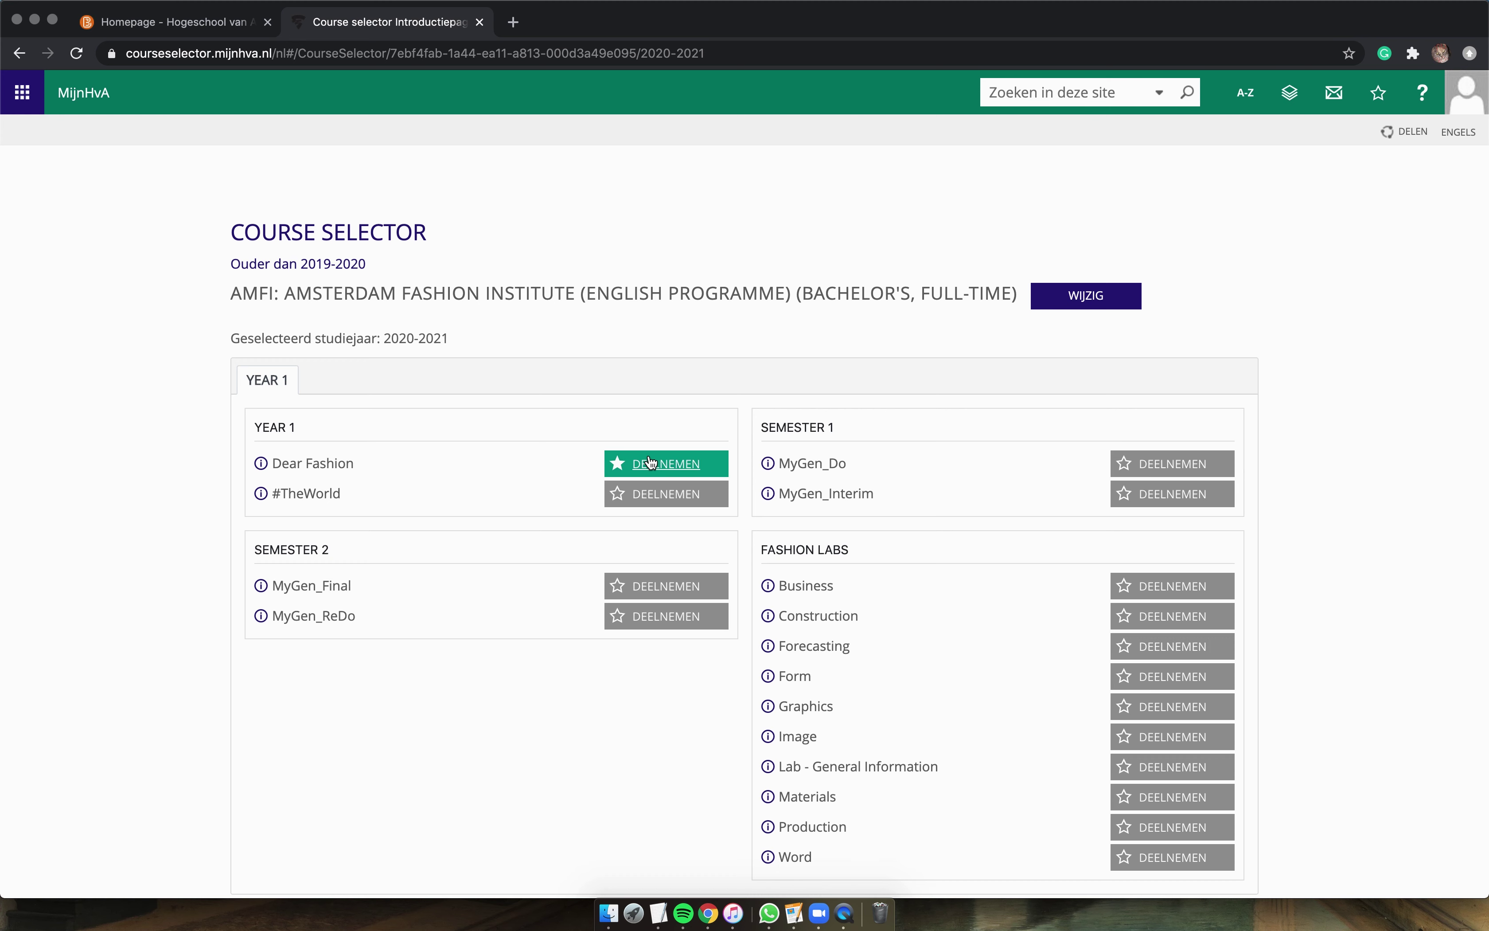
click(652, 462)
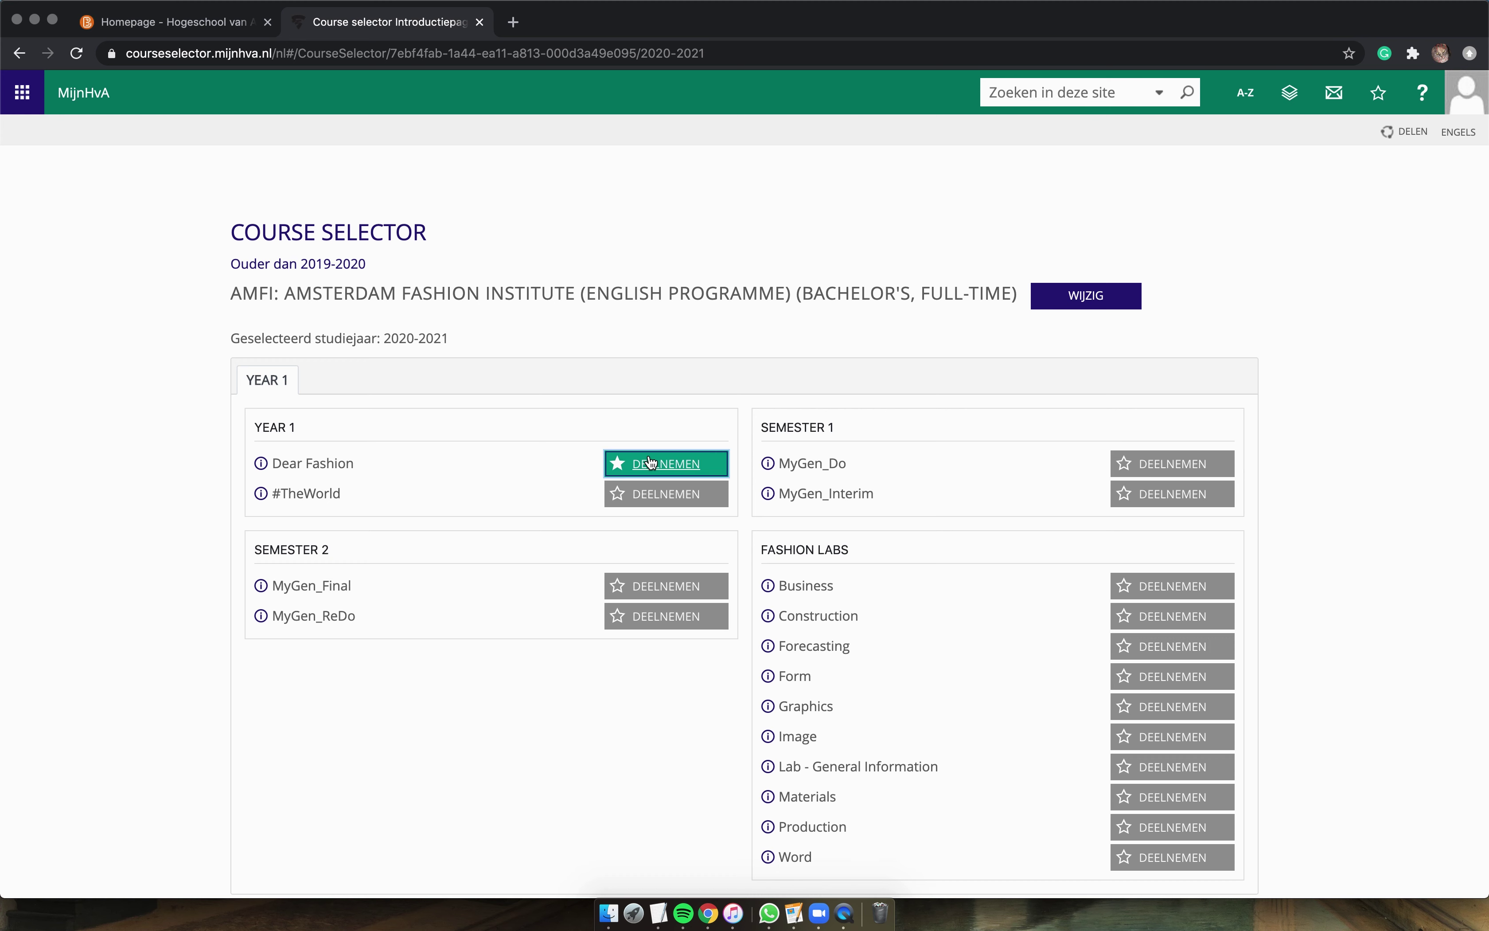
click(670, 494)
click(657, 582)
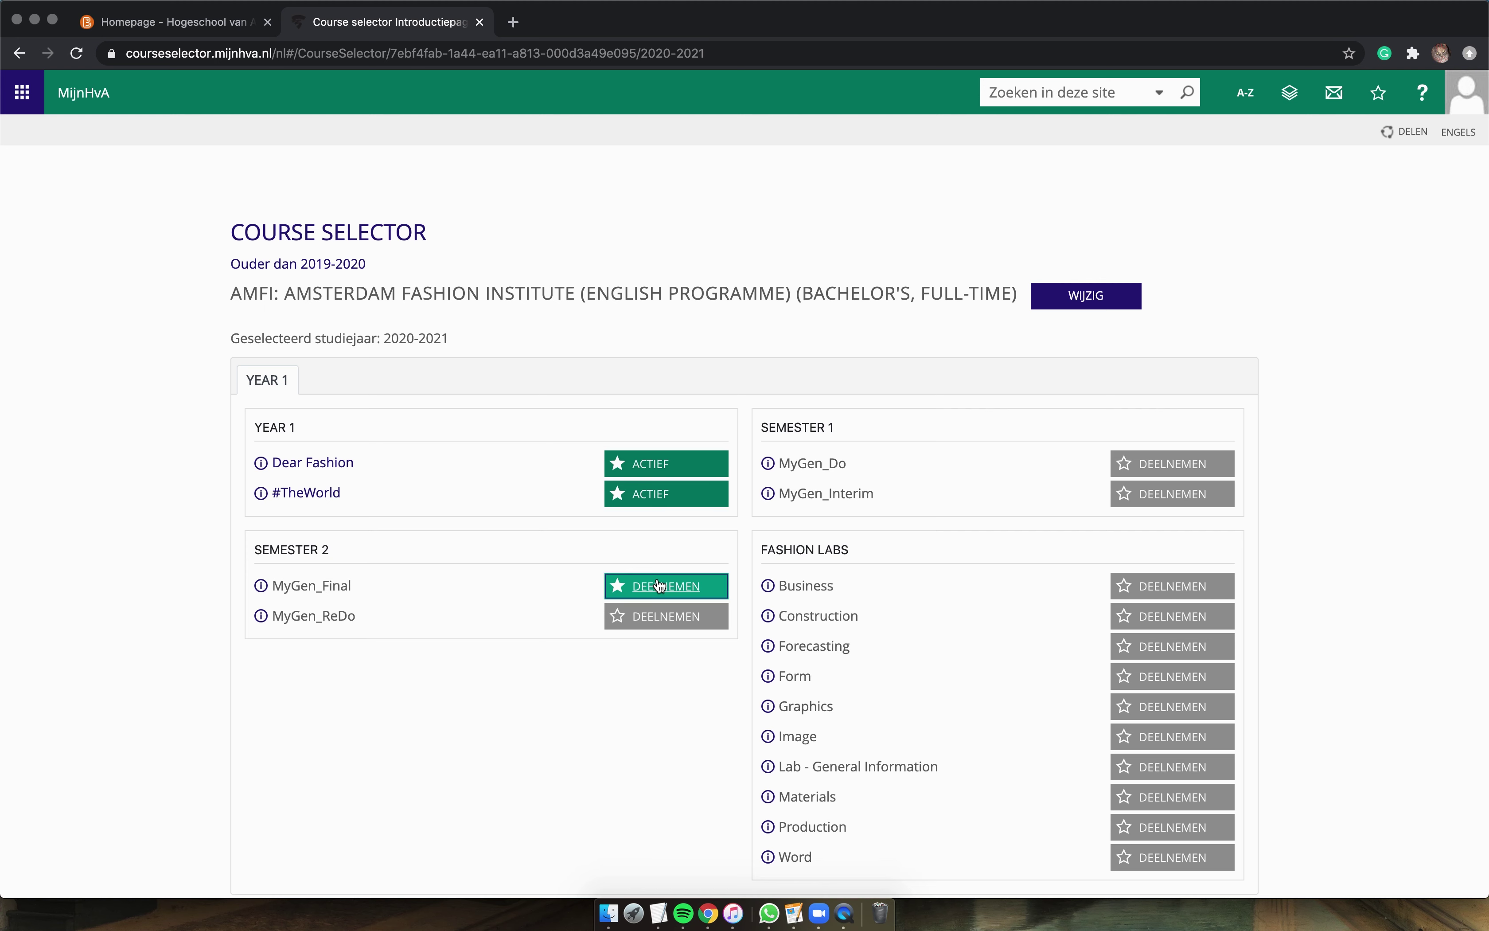
click(615, 621)
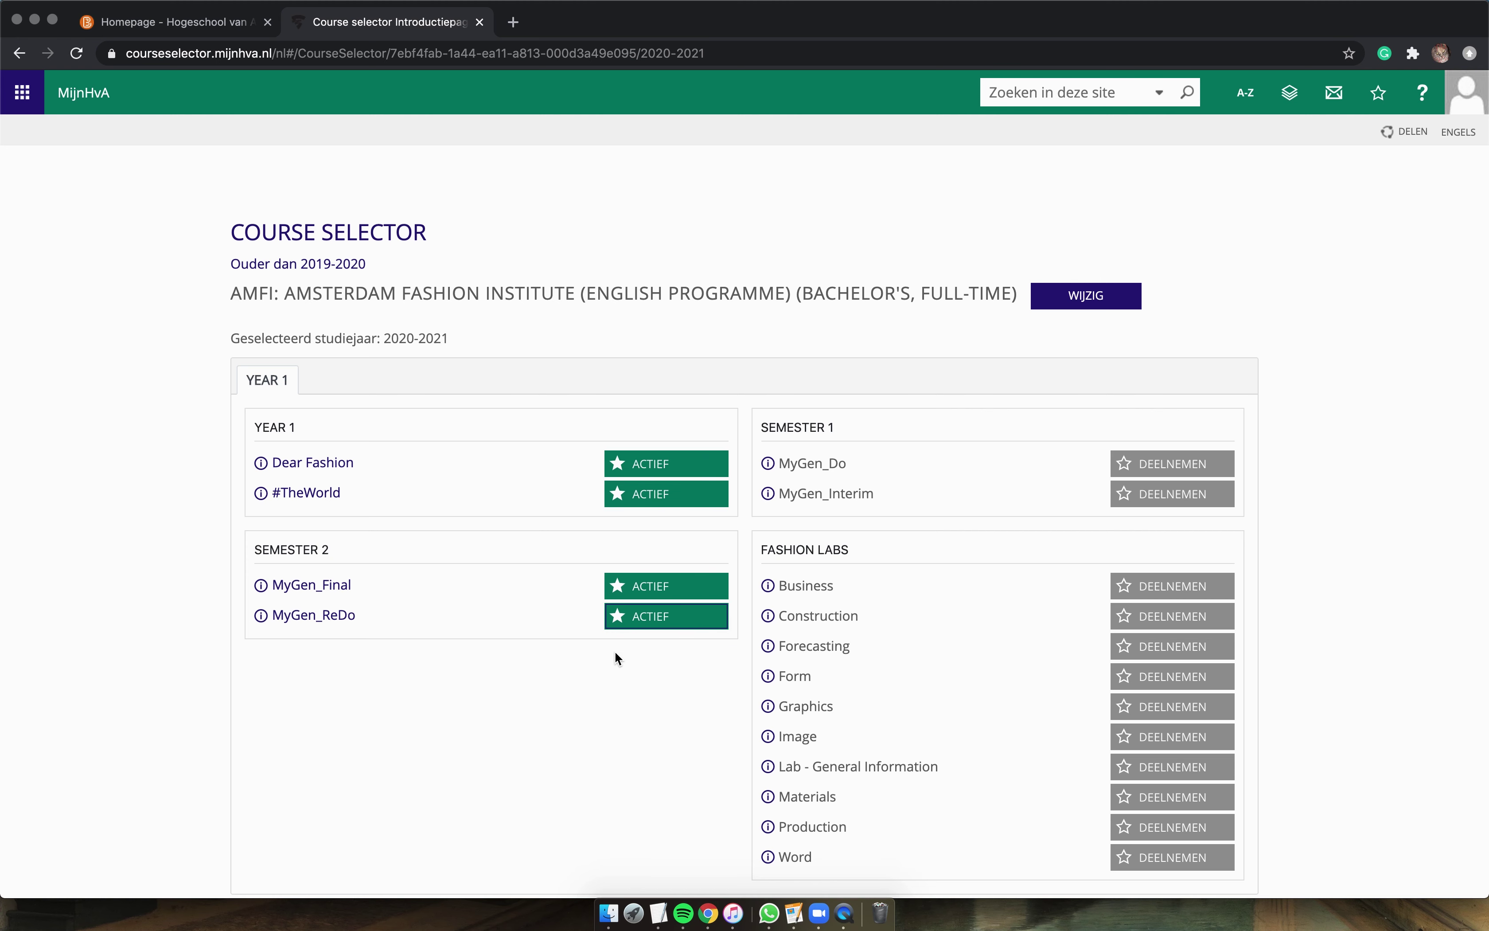
- Close the Course selector and show the 2020-2021 courses on the homepage
key(super+w)
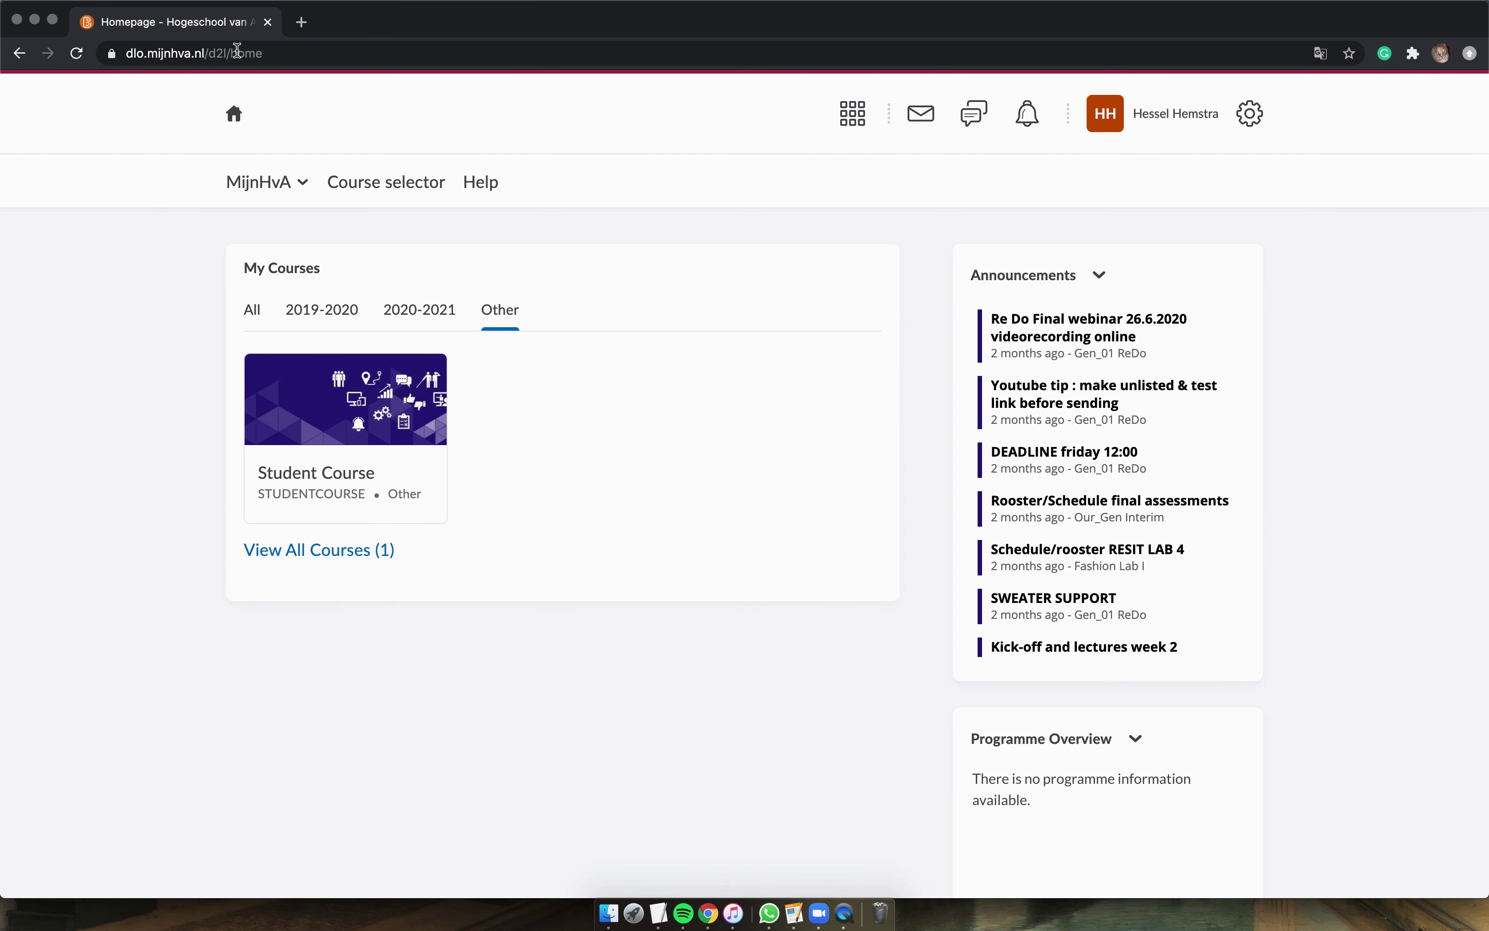
click(399, 309)
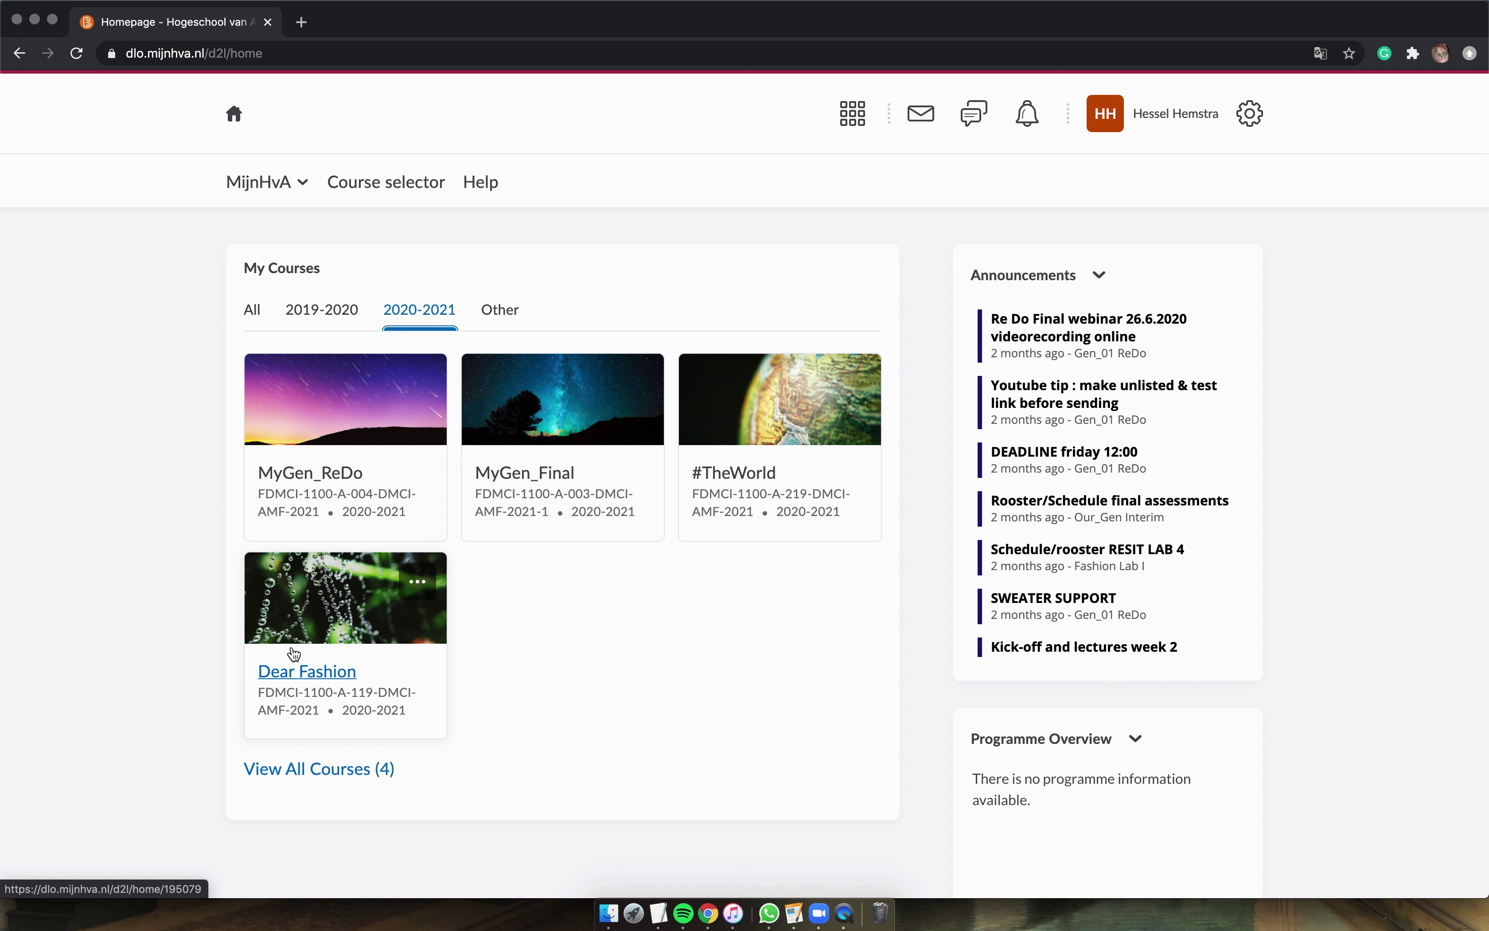
- In the account's notification settings, enable email notifications for updated announcements and new announcements
click(1195, 126)
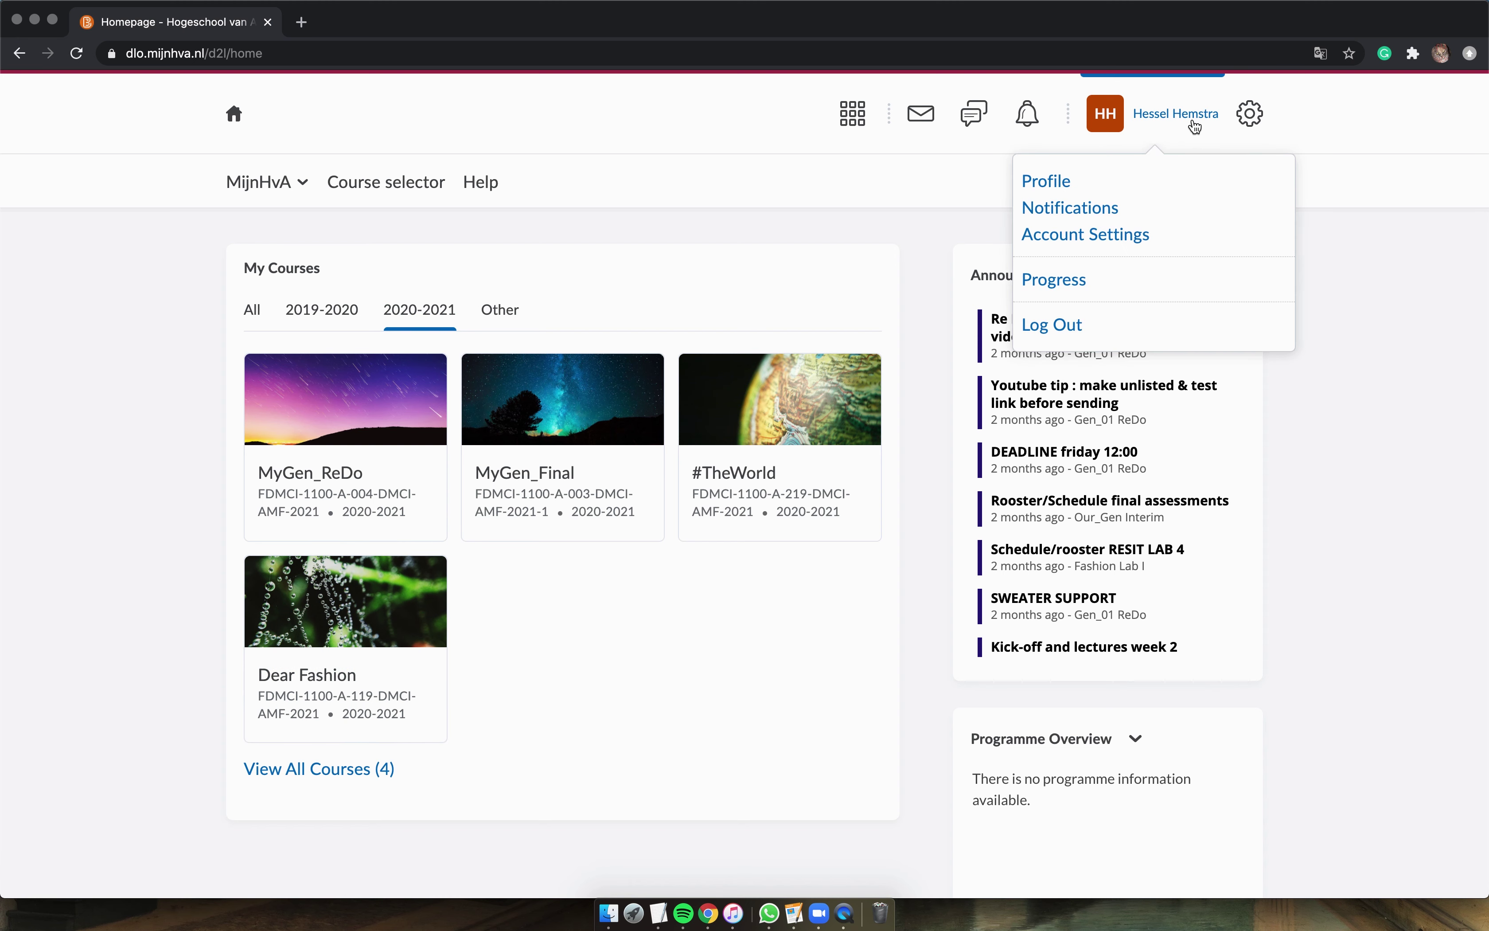
click(1079, 209)
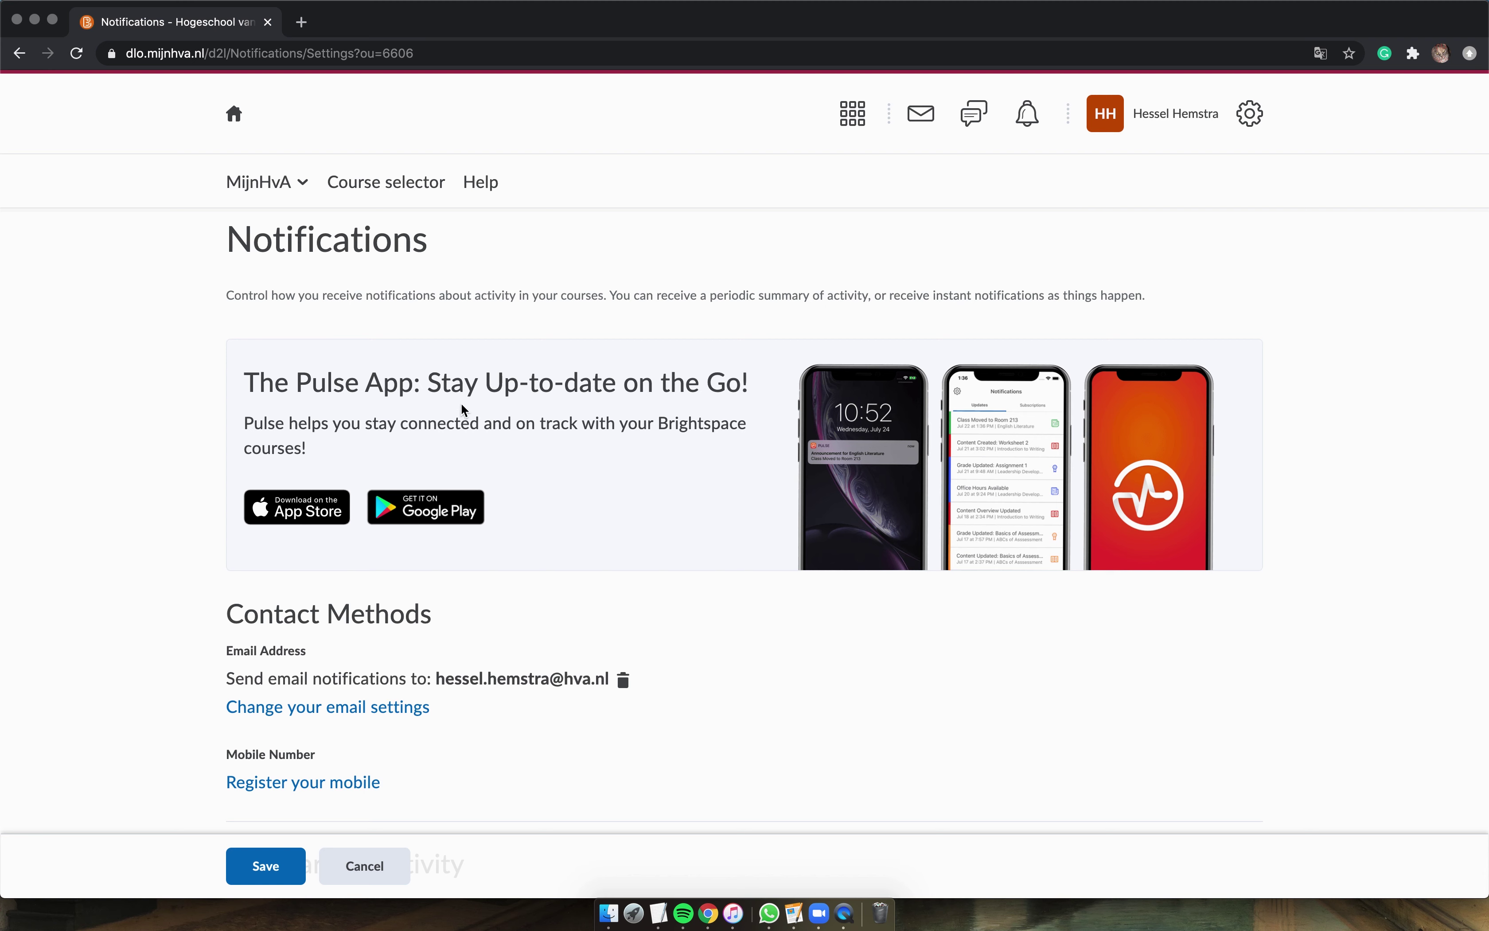
scroll(432, 702, down, 5)
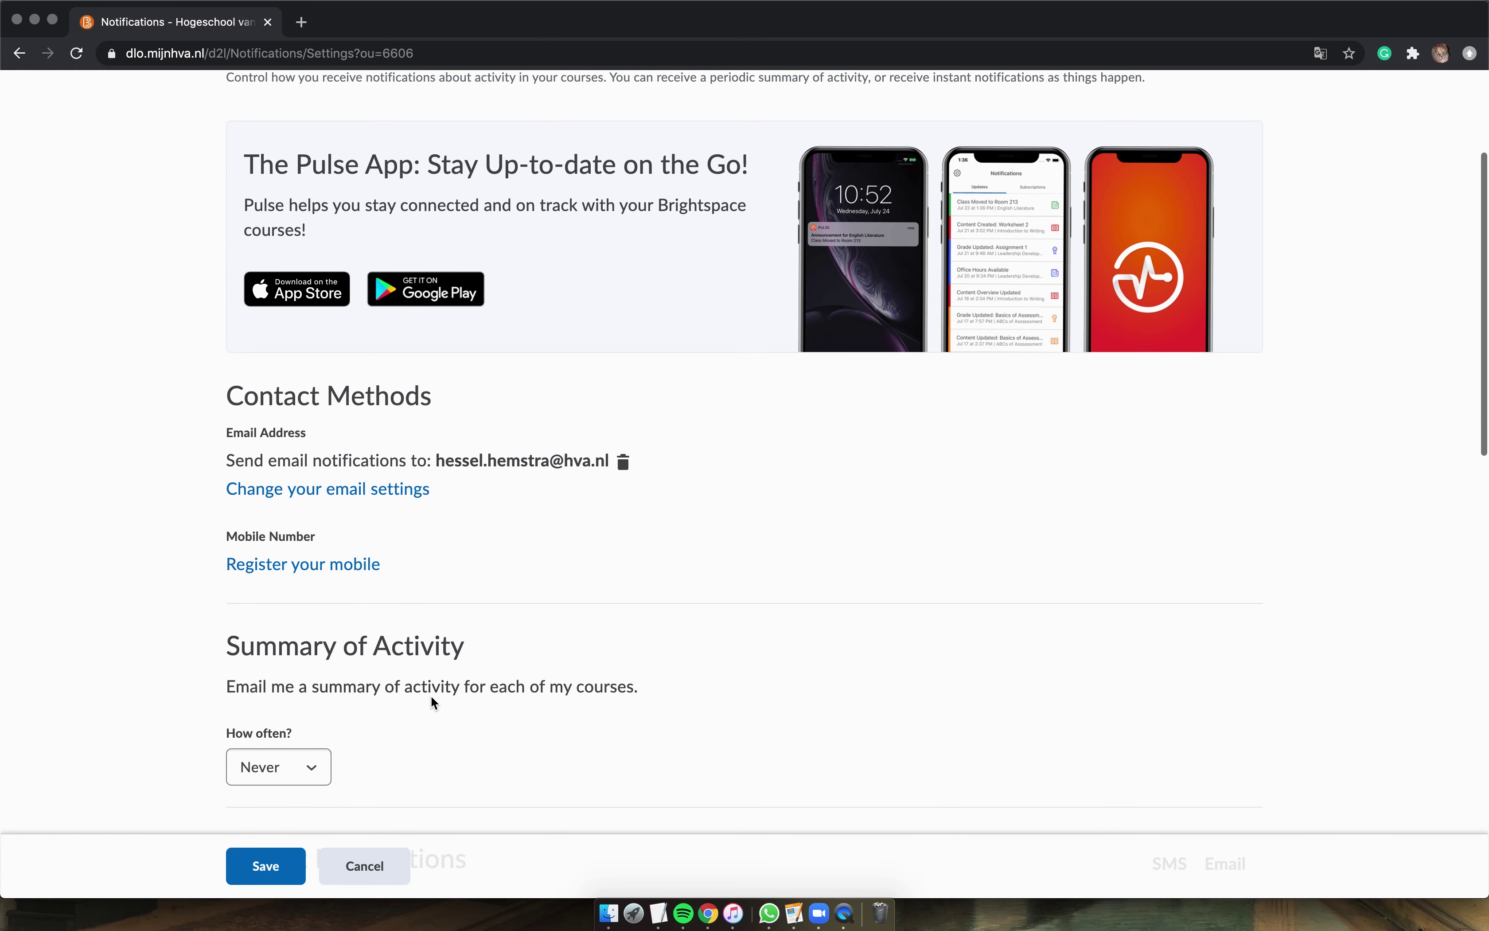
scroll(433, 702, down, 6)
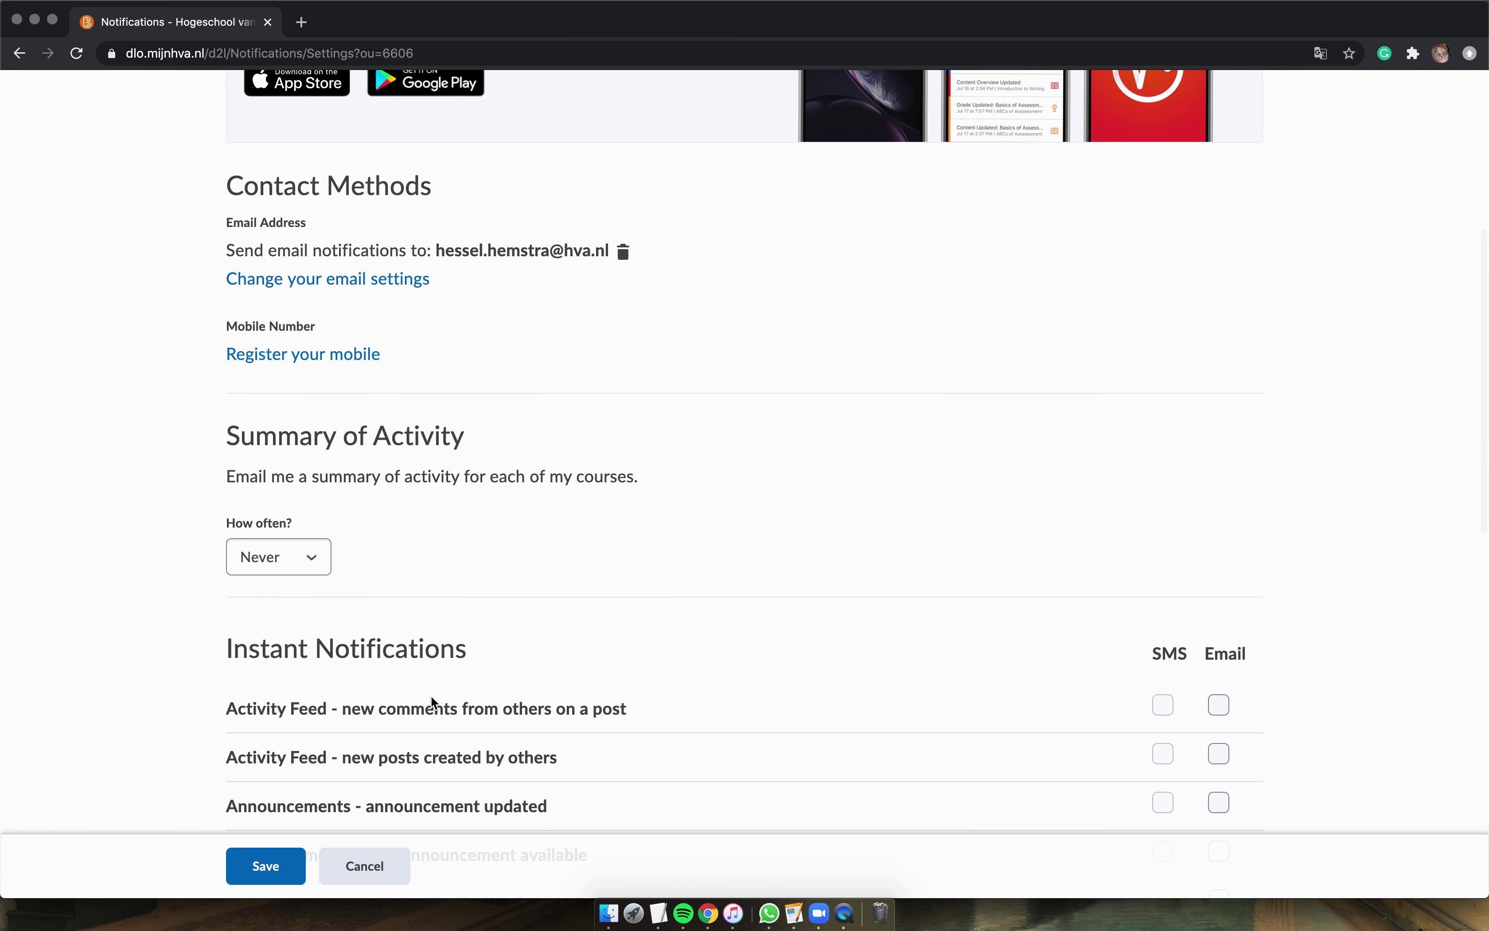
scroll(433, 702, down, 2)
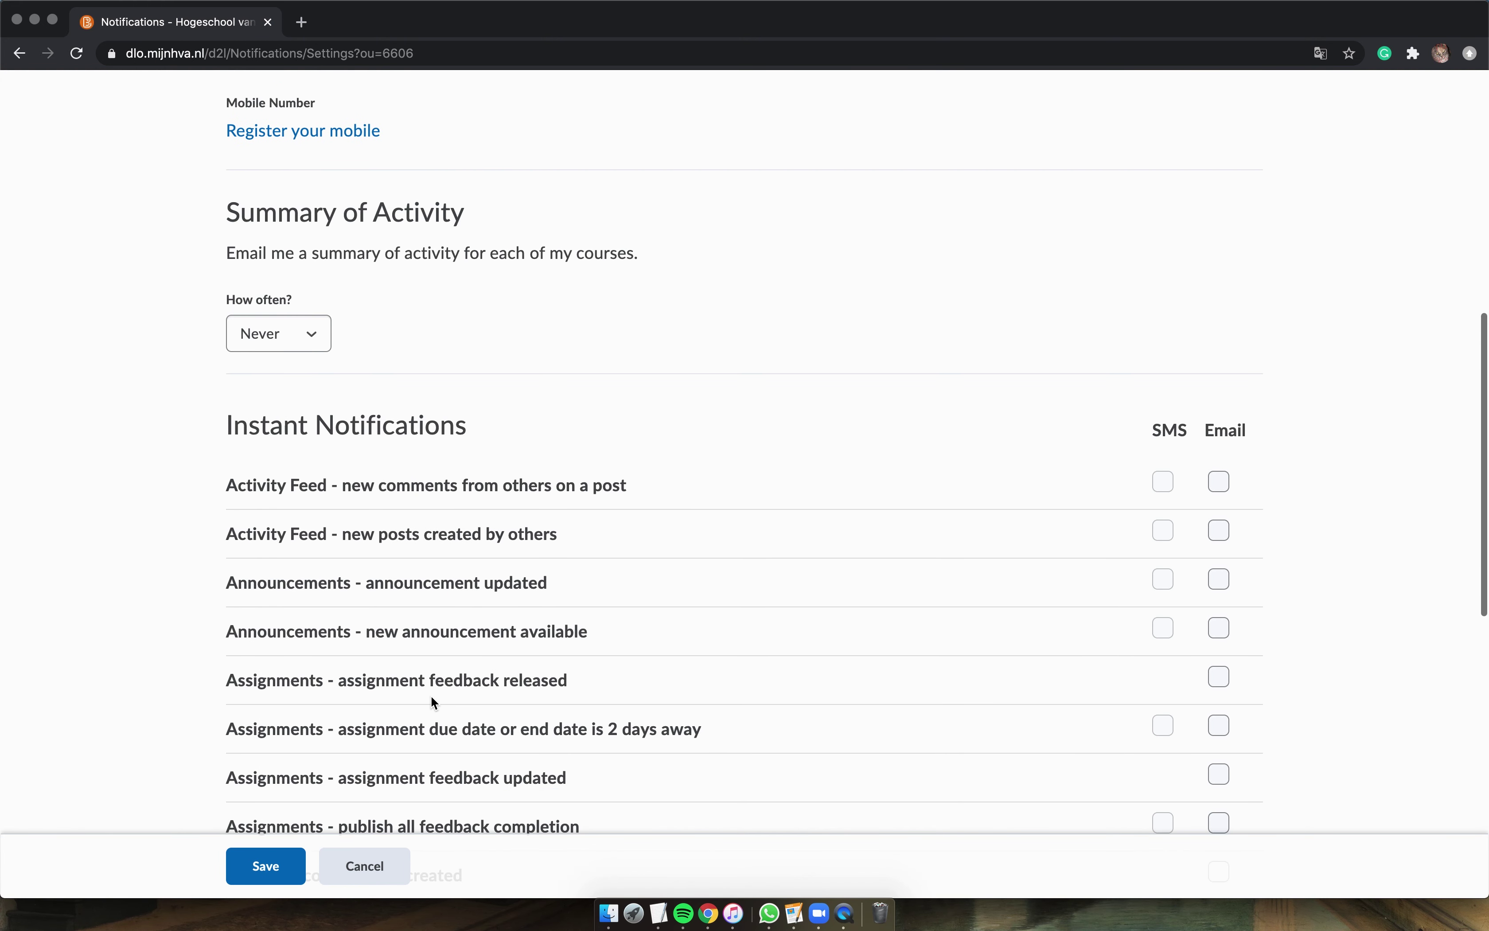
click(269, 330)
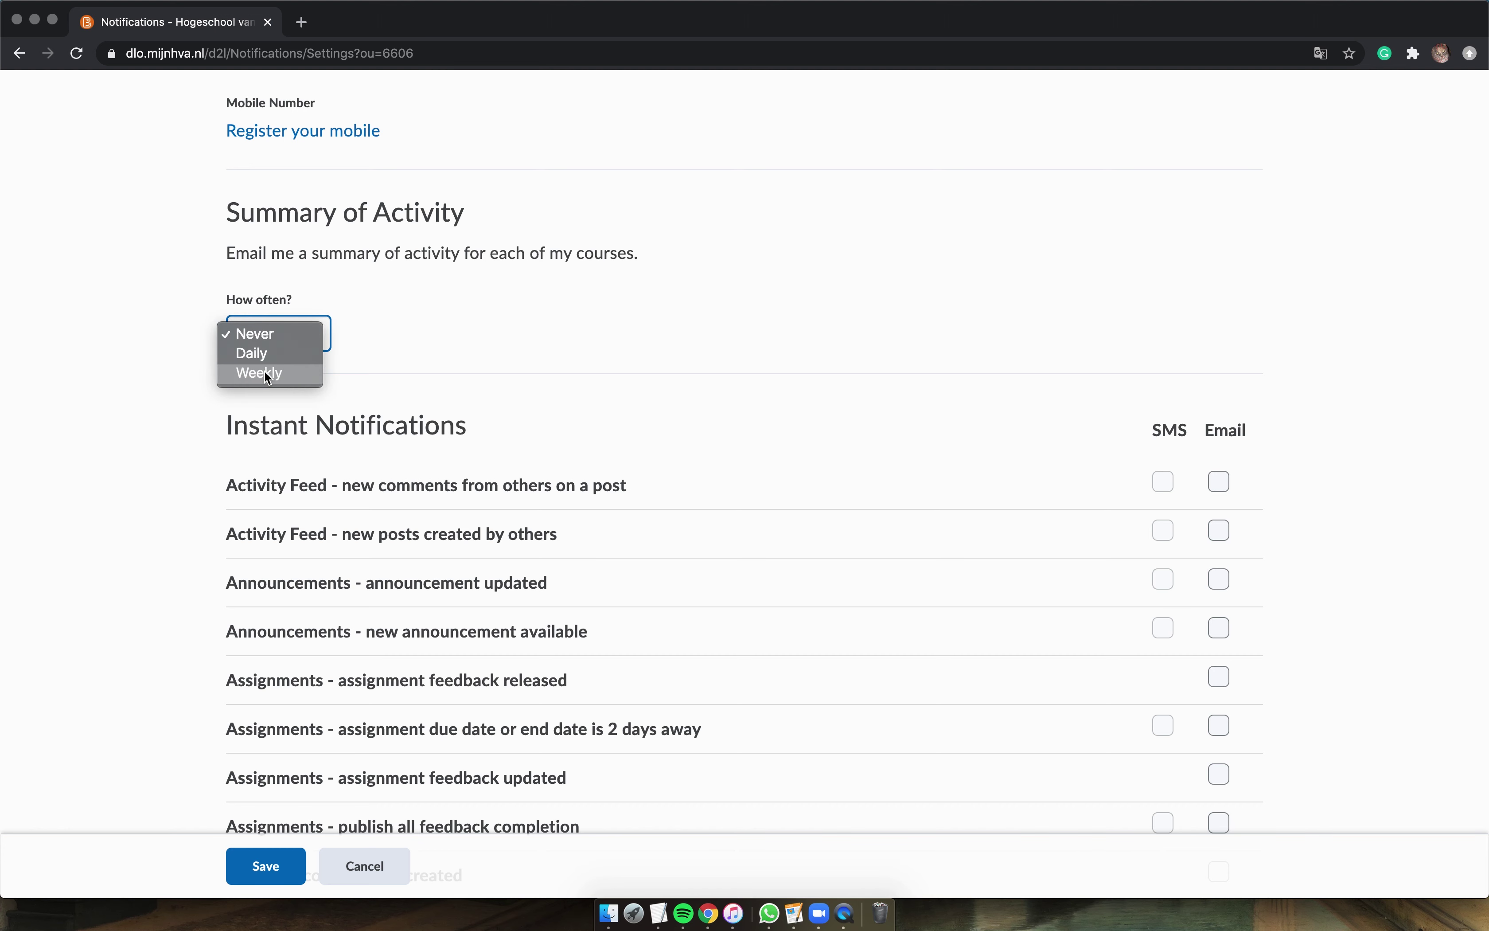
click(127, 362)
scroll(128, 363, down, 3)
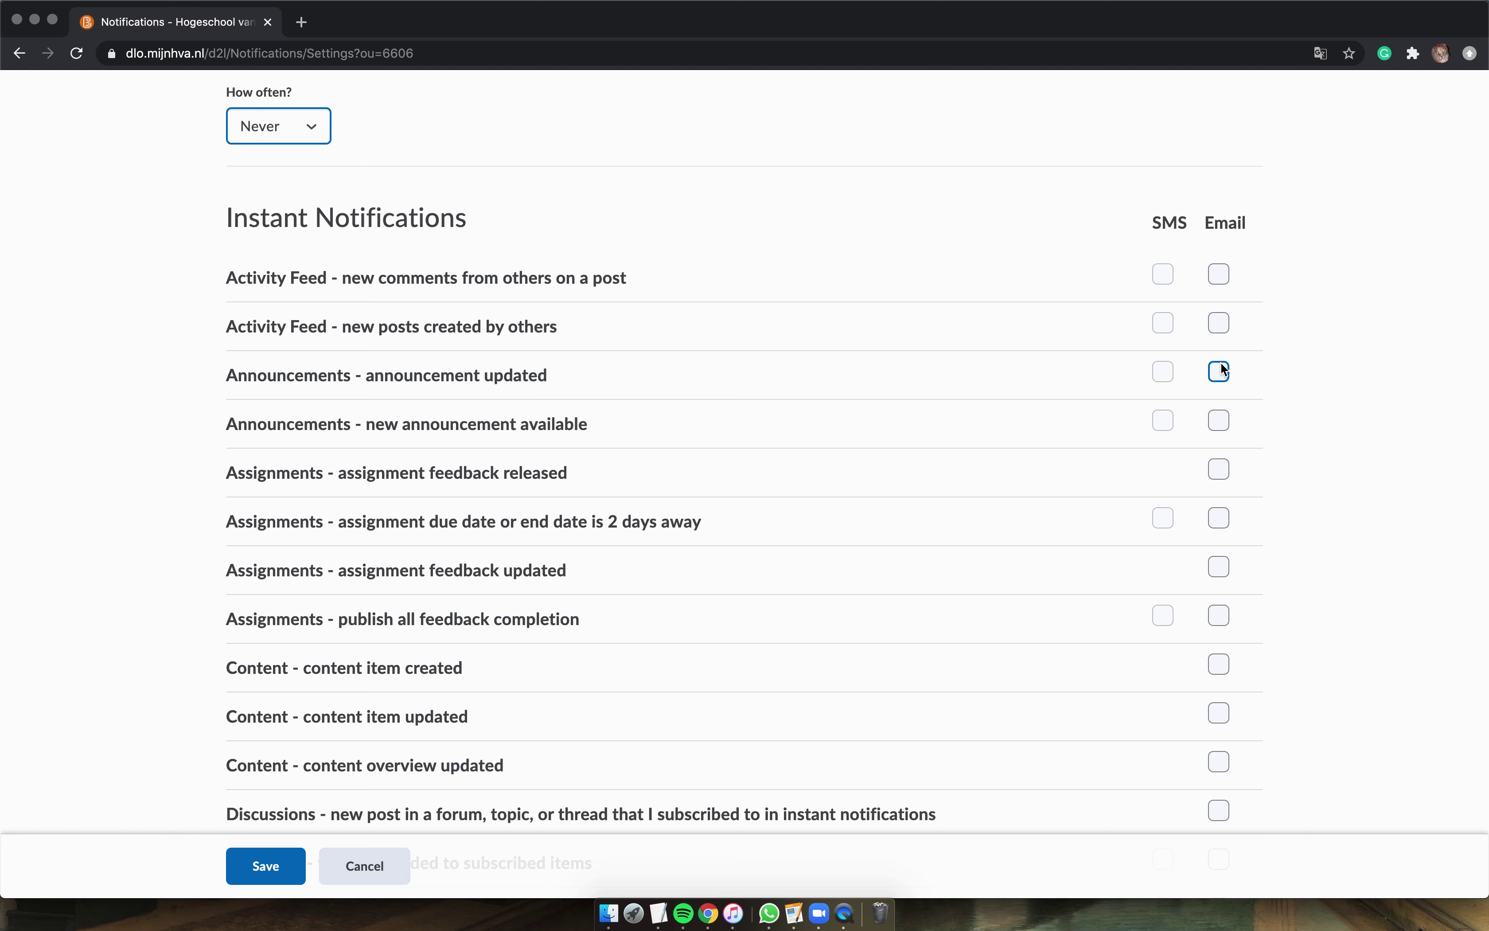
click(1224, 369)
click(1222, 422)
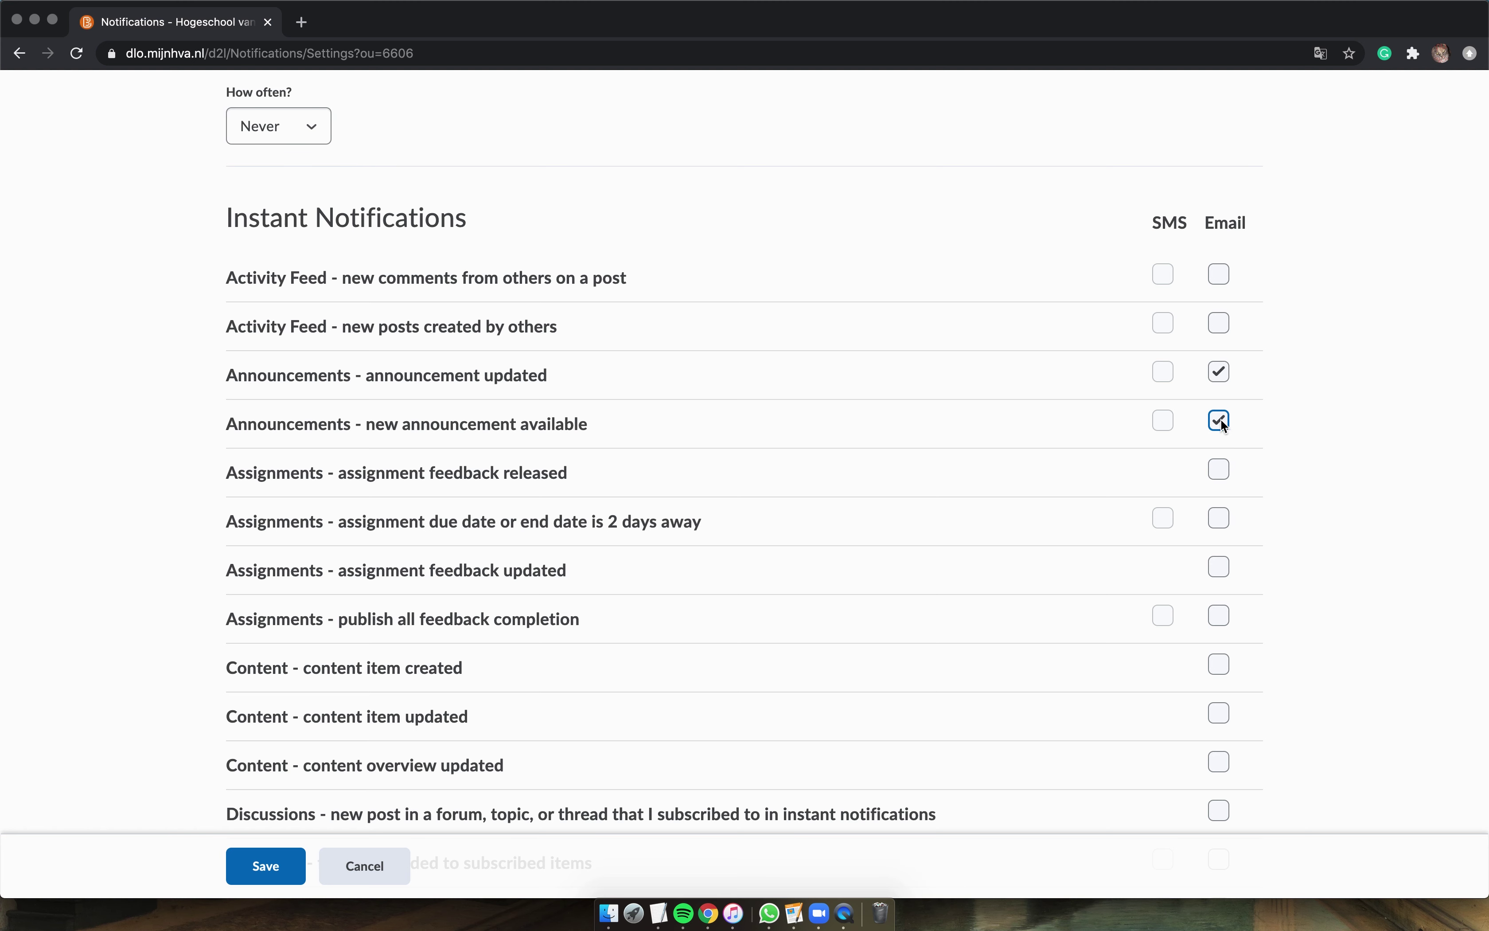
- Enable email notifications for assignment feedback released, due date 2 days away, feedback updated and publish all feedback completion
click(1215, 473)
click(1218, 519)
click(1222, 612)
- Enable email notifications for content item created, content item updated and content overview updated
click(1219, 673)
click(1220, 716)
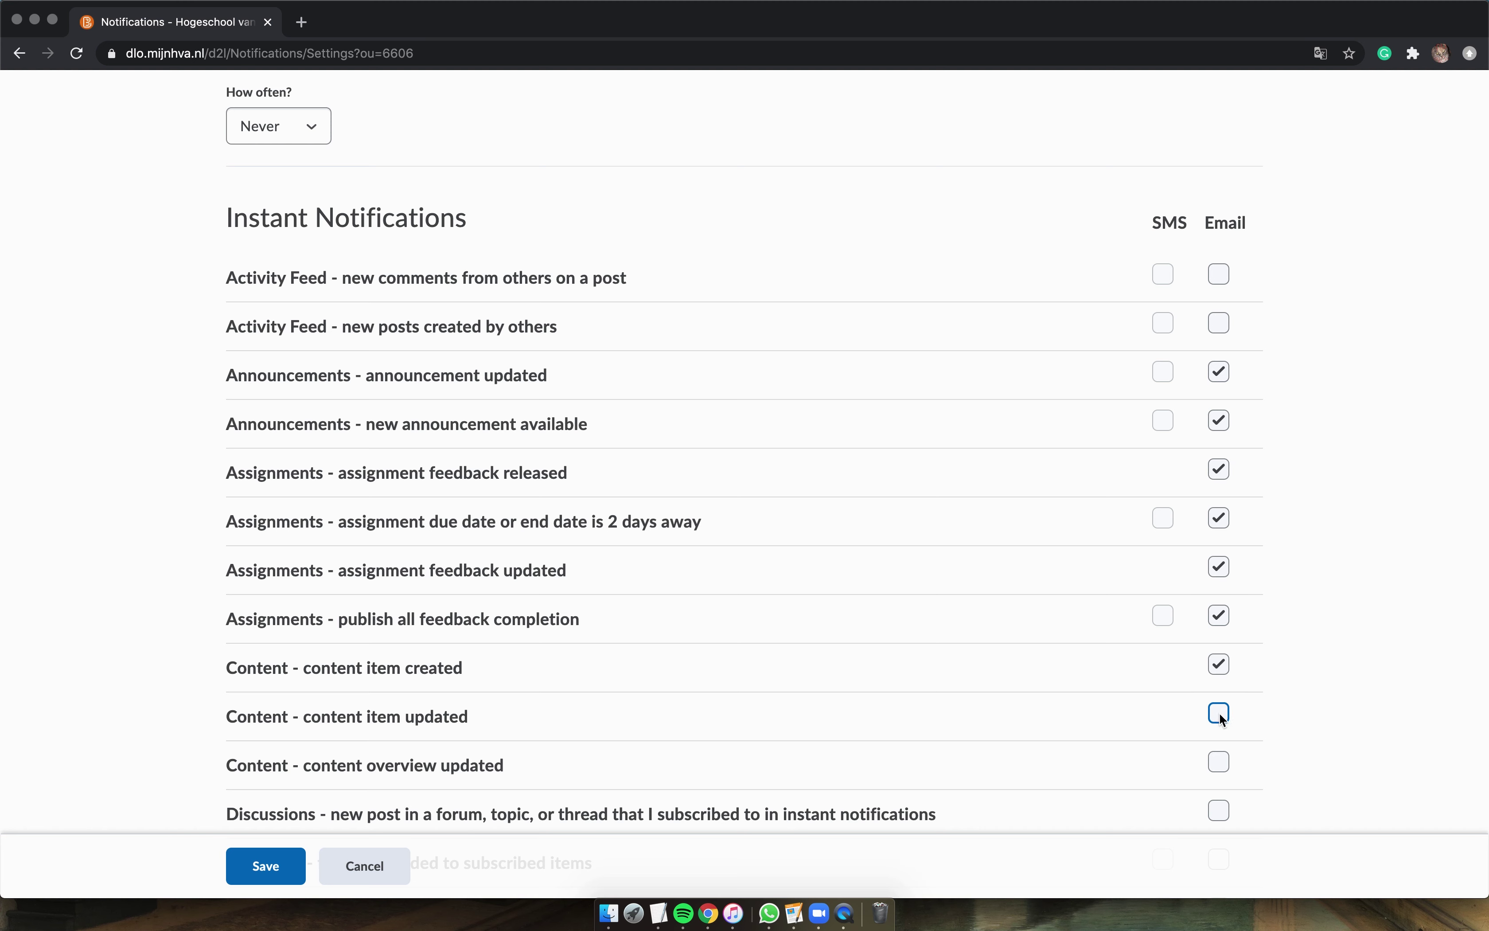
click(1214, 770)
- Enable email notifications for grade item released and grade item updated
scroll(1090, 760, down, 3)
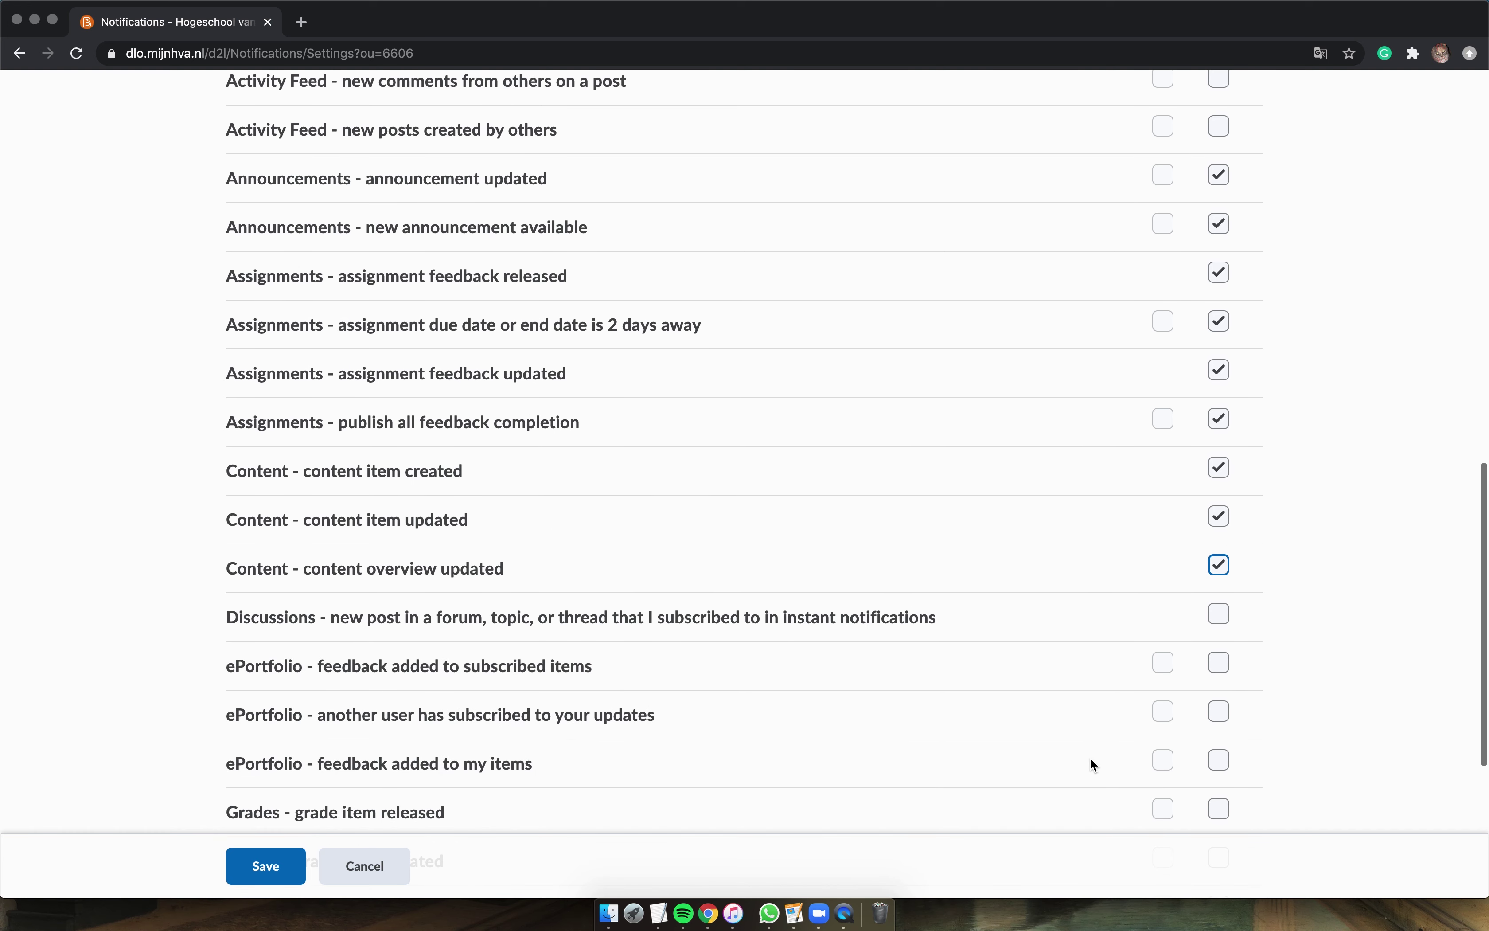
scroll(1090, 759, down, 3)
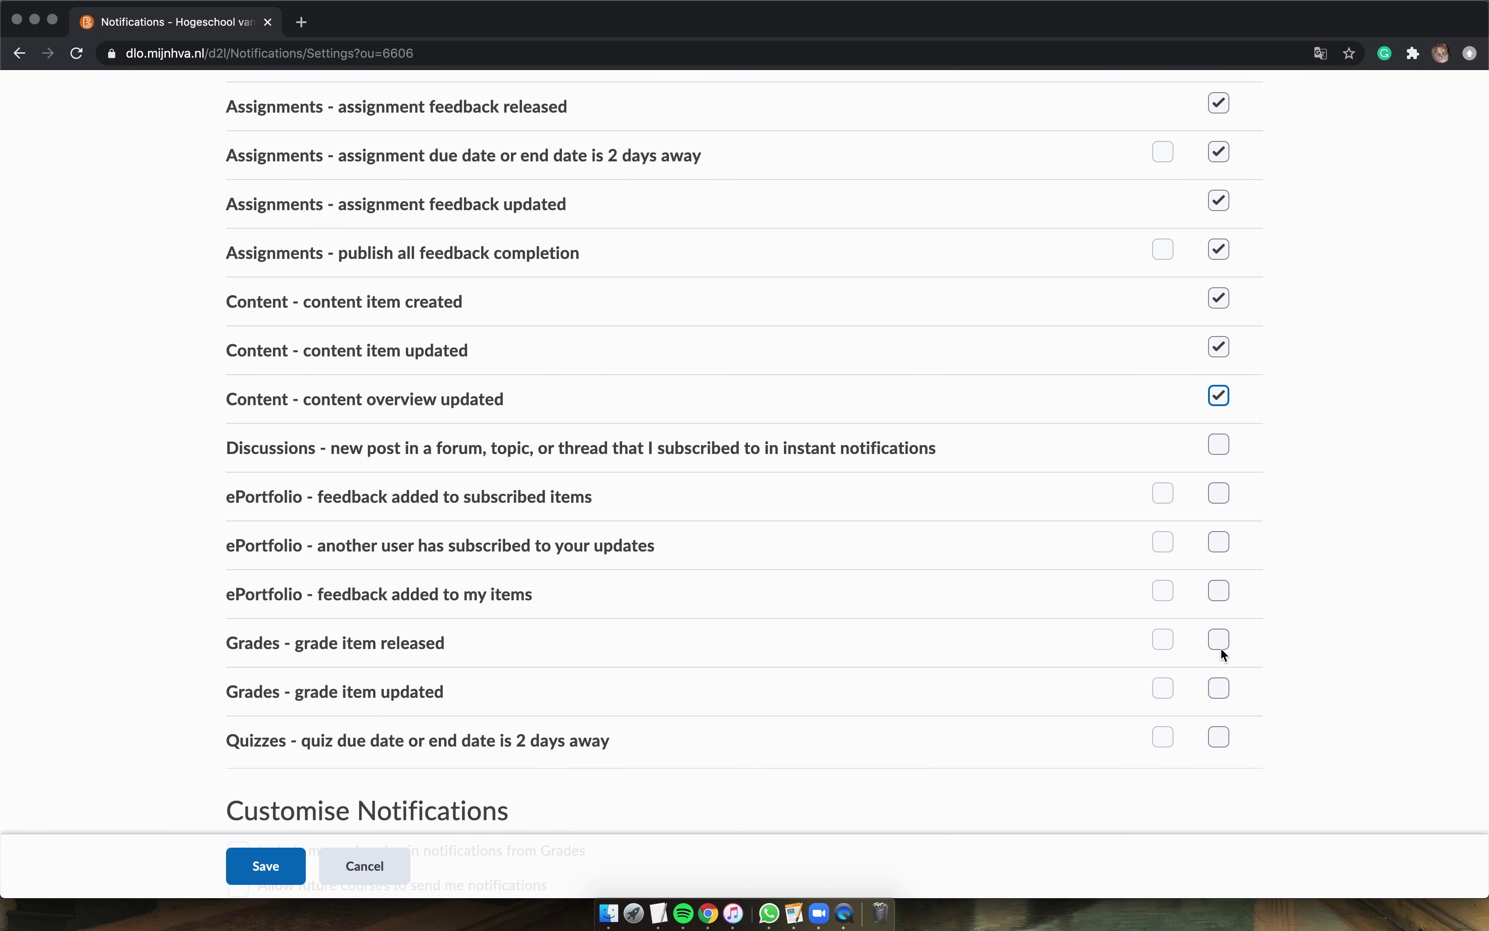
click(1225, 634)
click(1220, 689)
- Allow future courses to send notifications and save the notification settings
scroll(623, 765, down, 3)
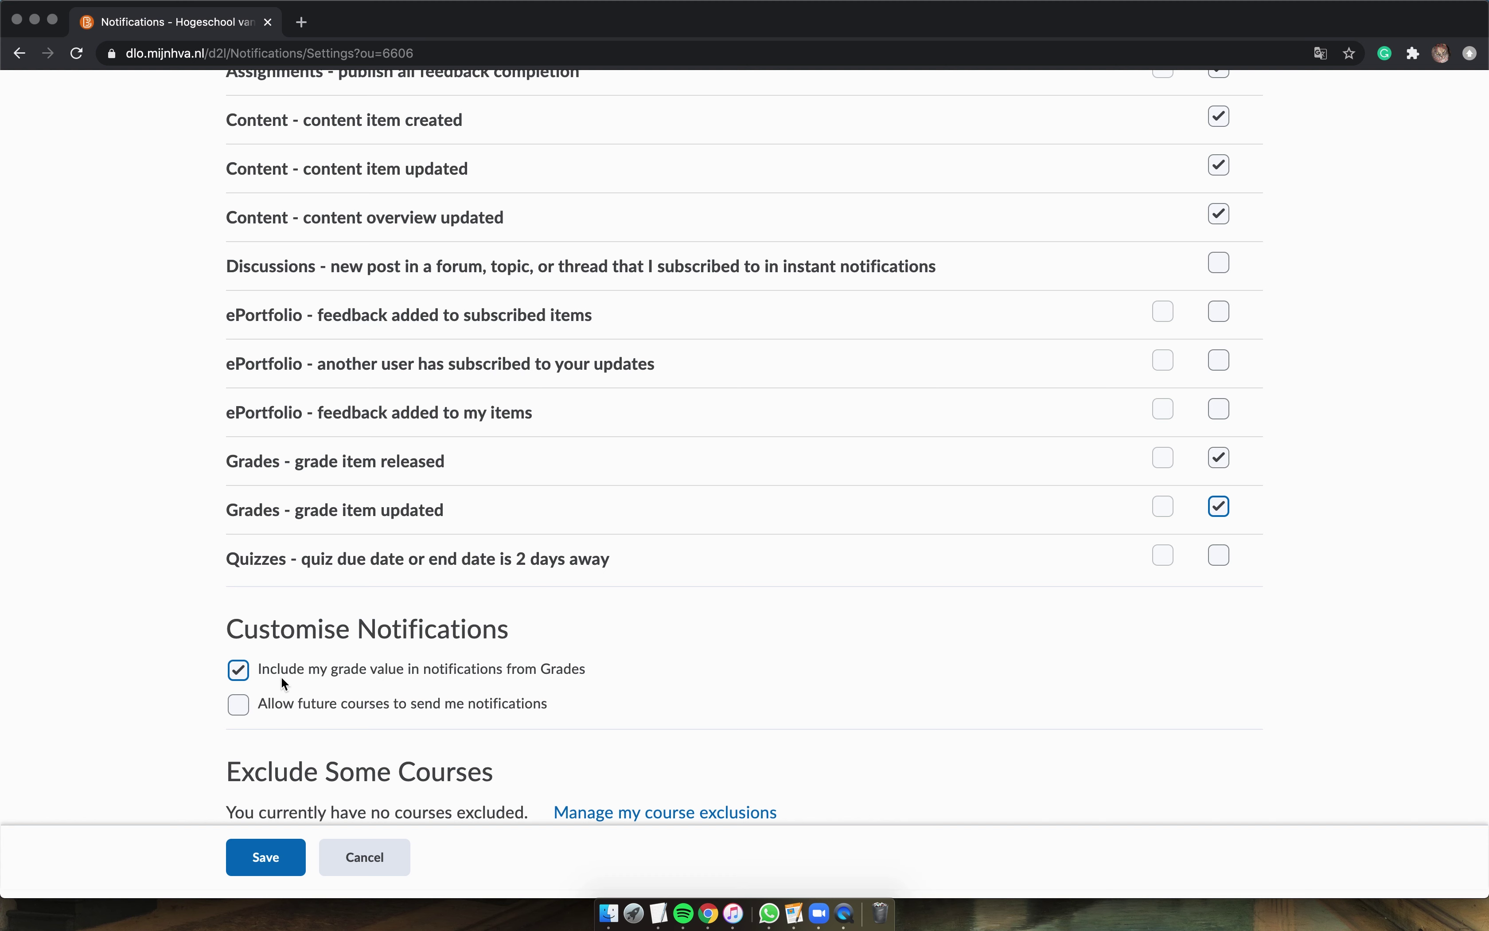
click(246, 708)
click(277, 860)
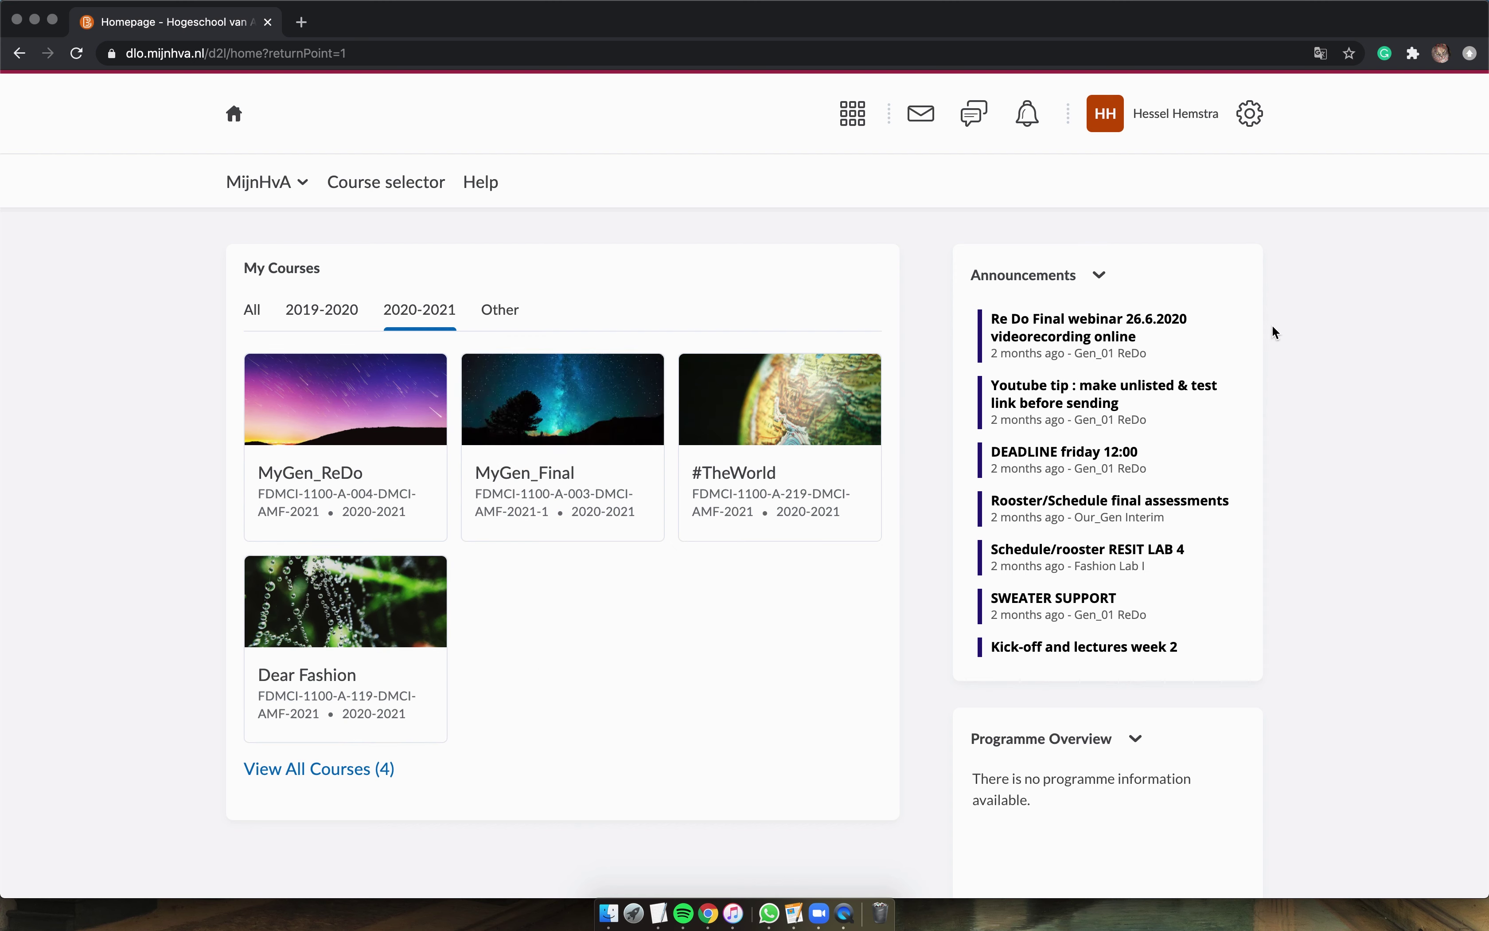
- Open the HvA timetable site and add the 2020/2021 group timetable for FDMCI_AP101
click(263, 190)
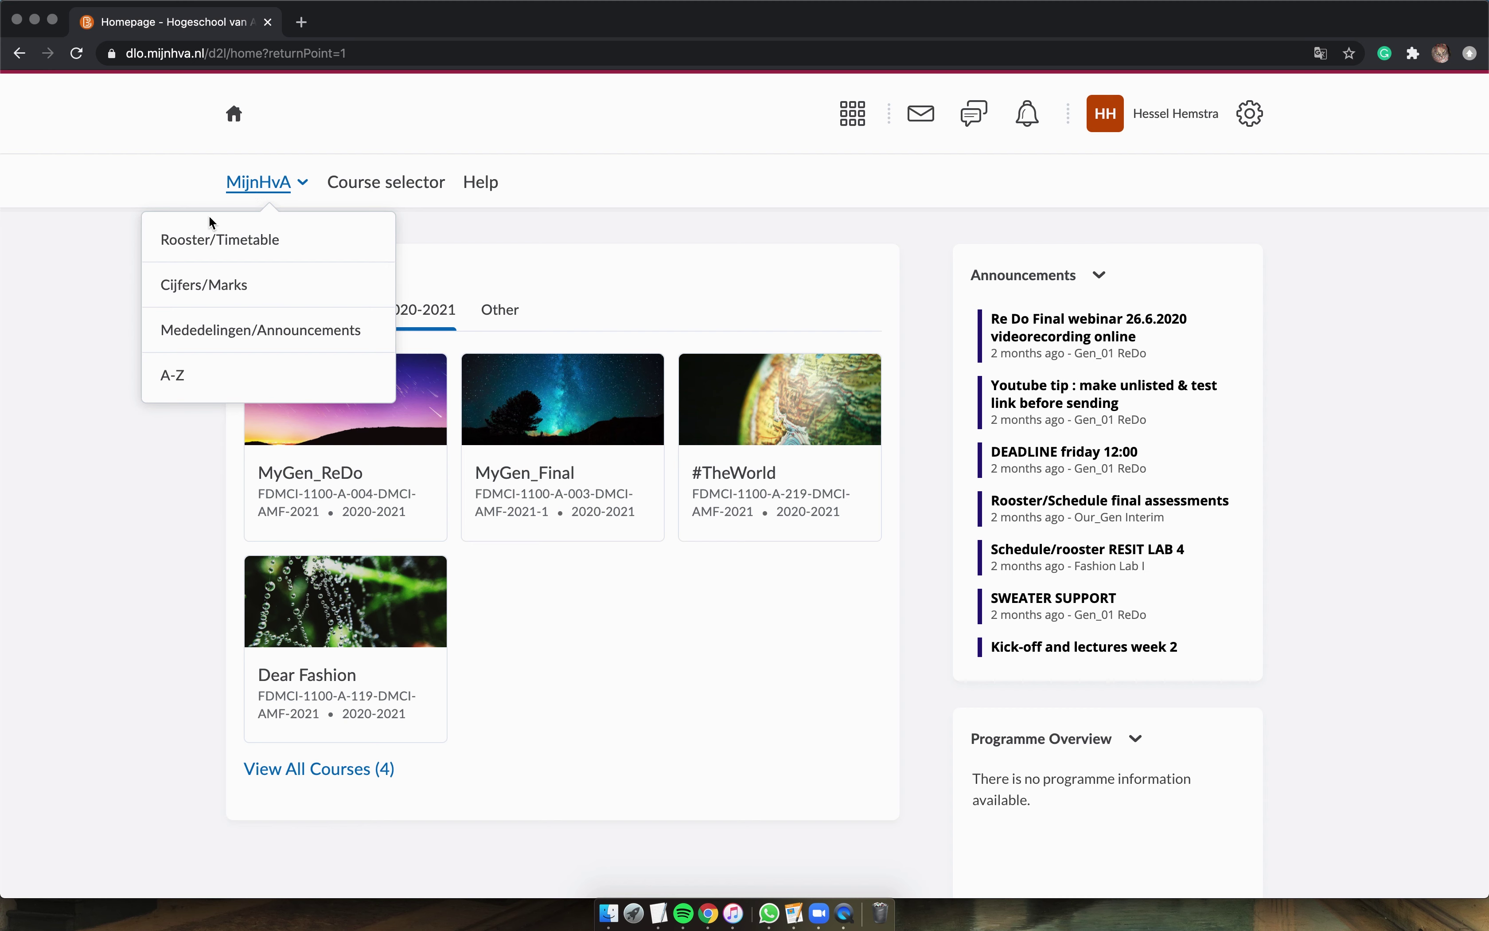
click(223, 247)
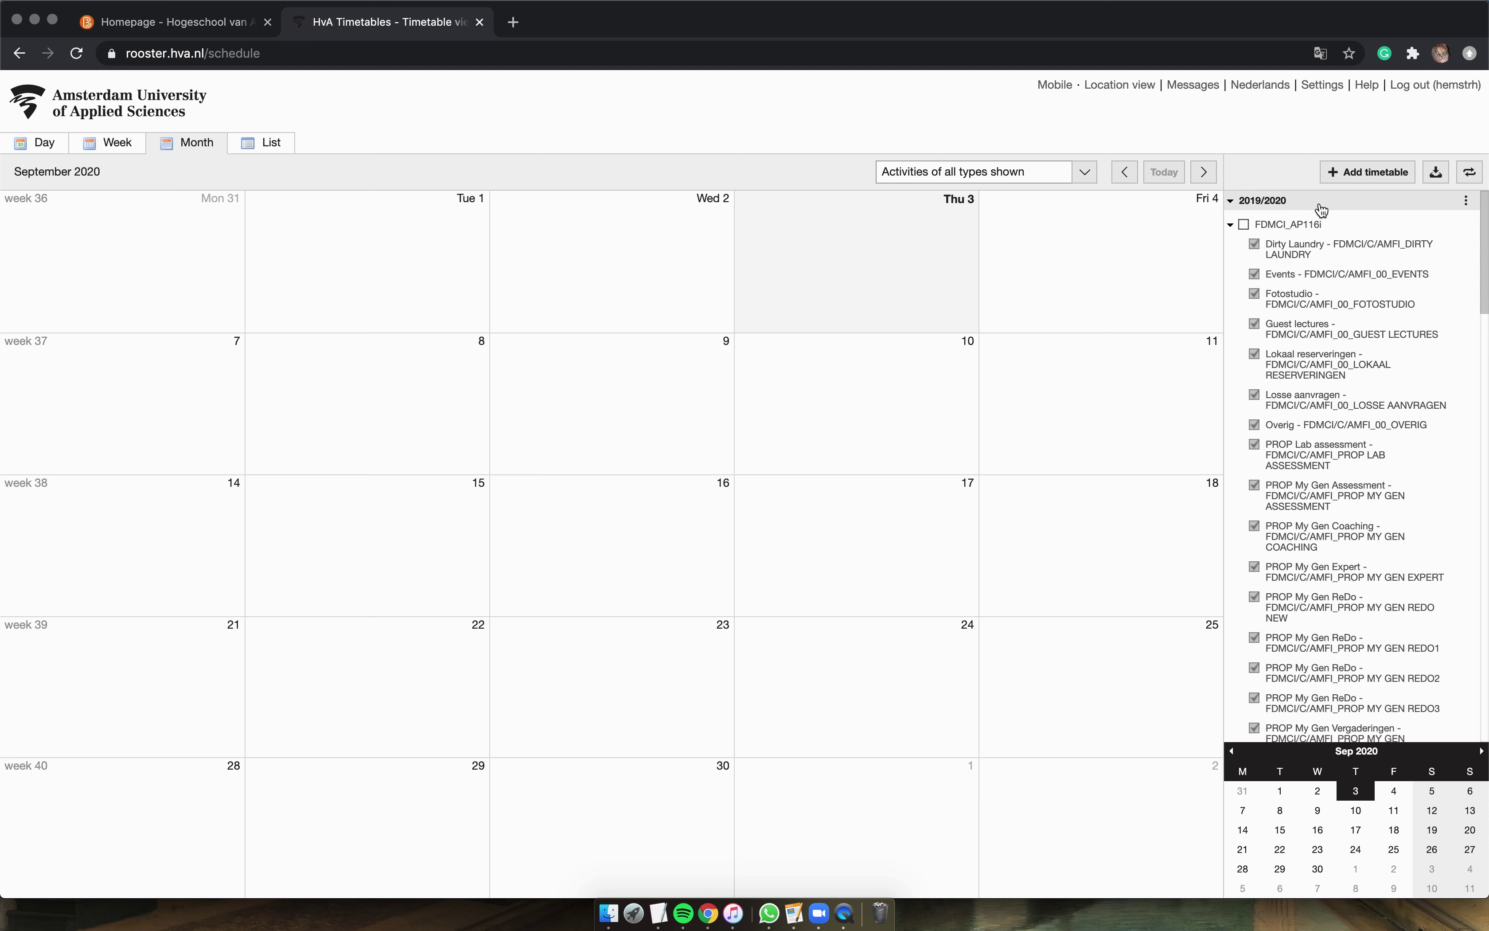
click(1347, 174)
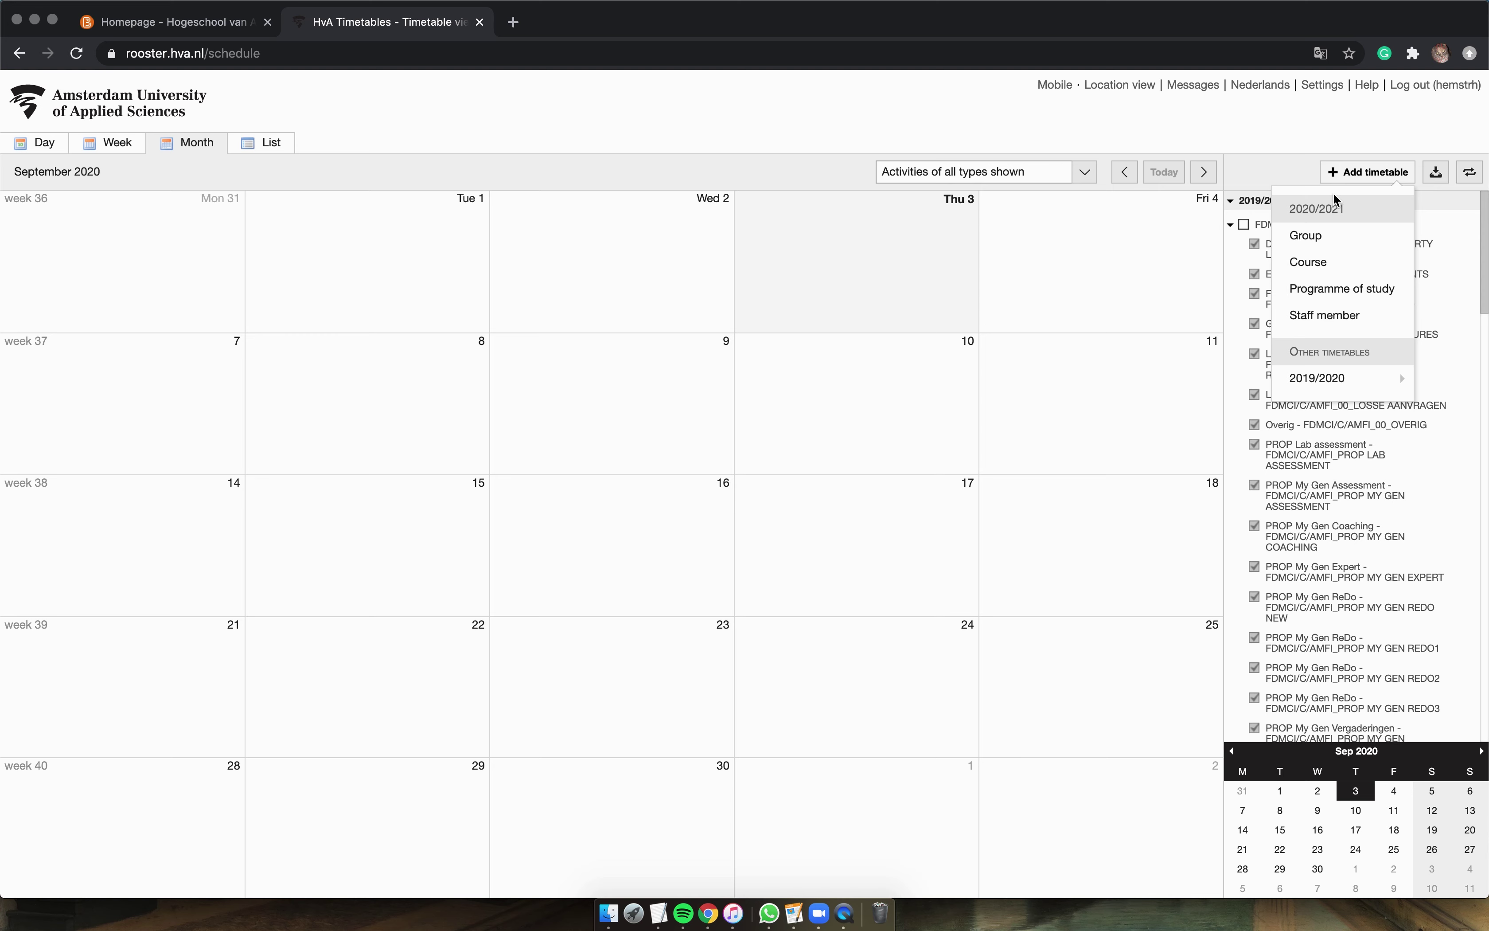
click(1321, 239)
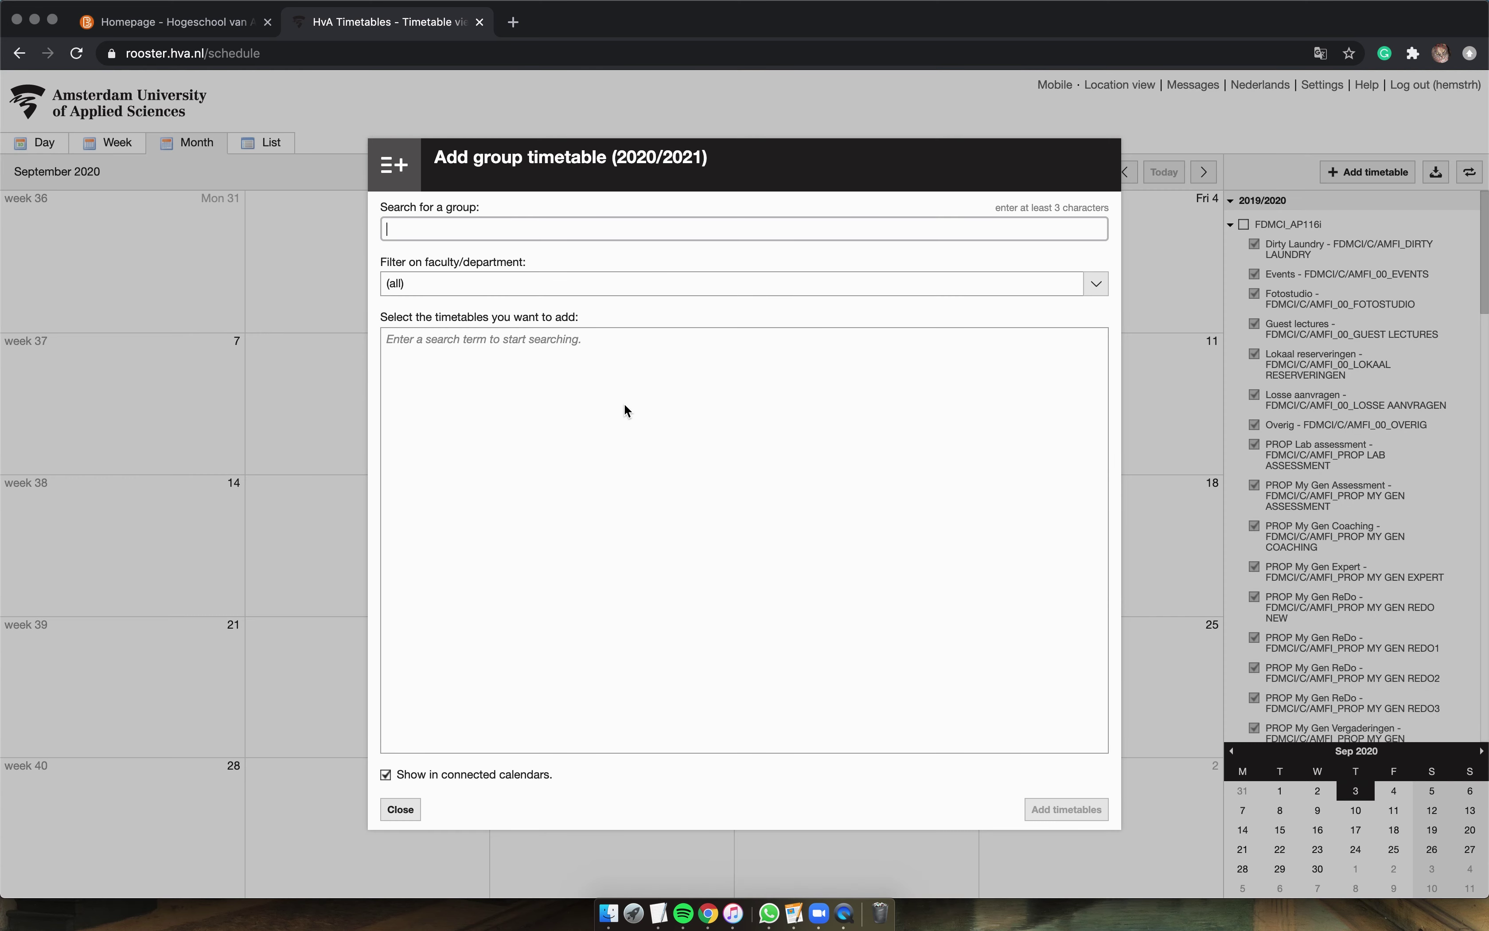
text(FDMCI_)
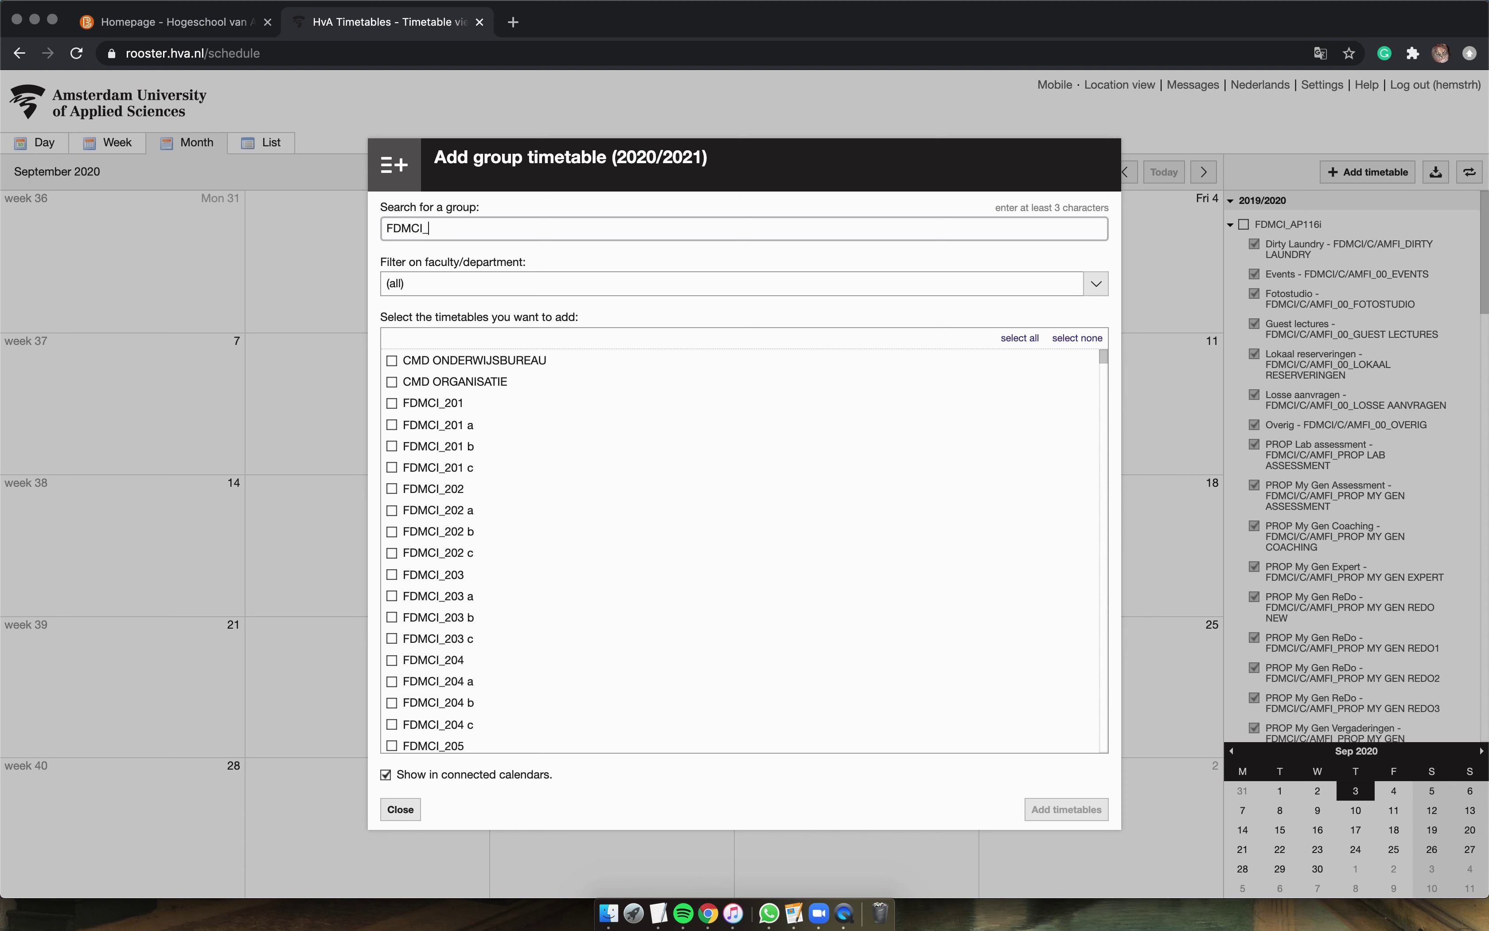
text(AP)
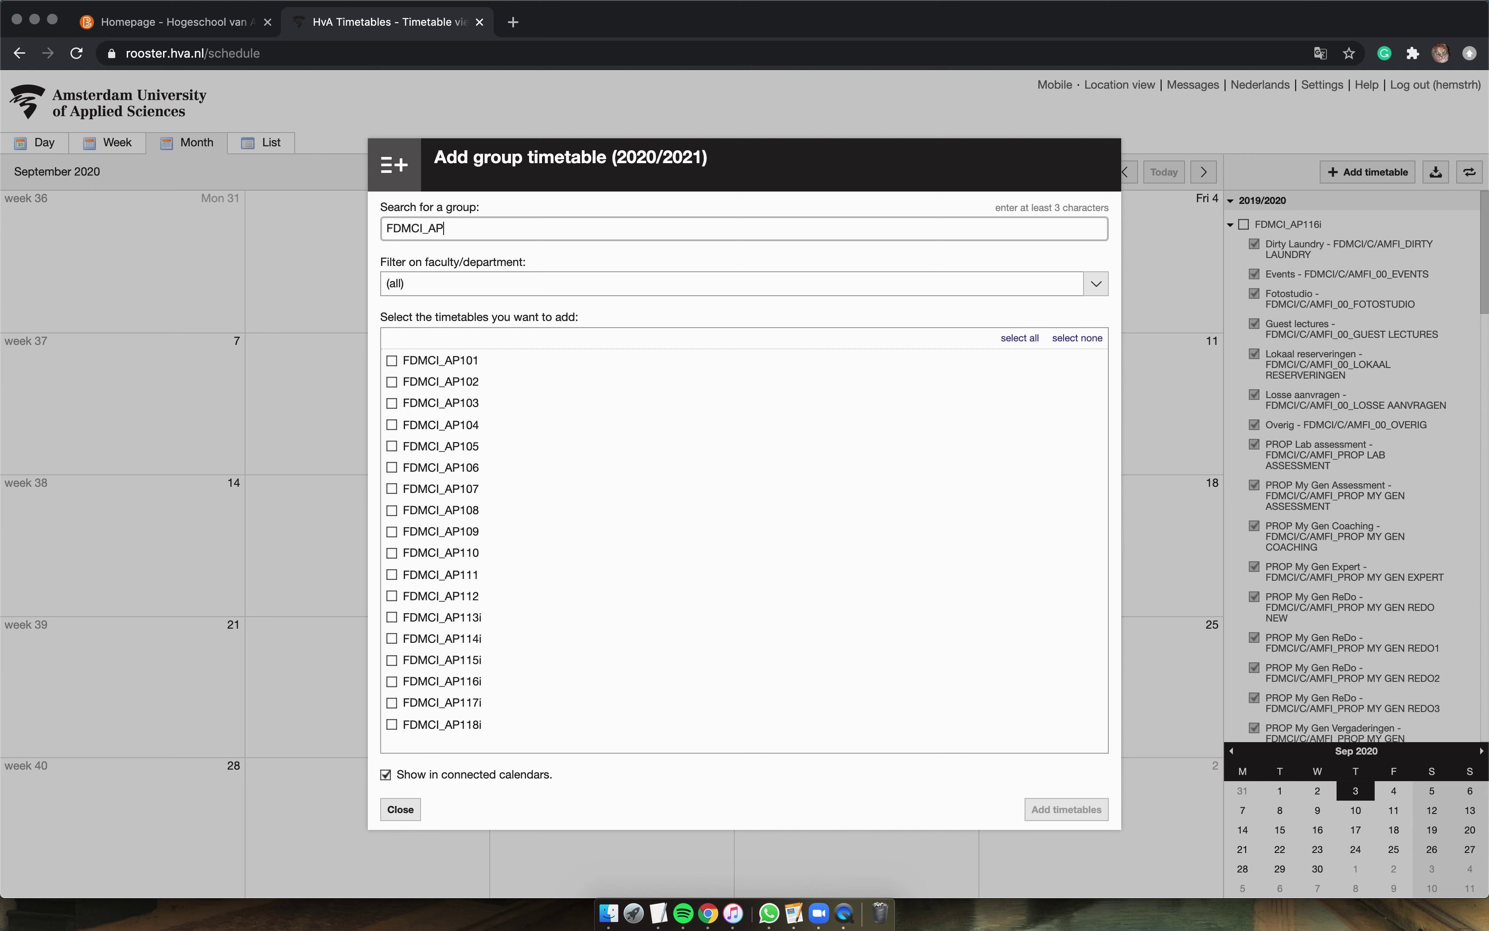
text(101)
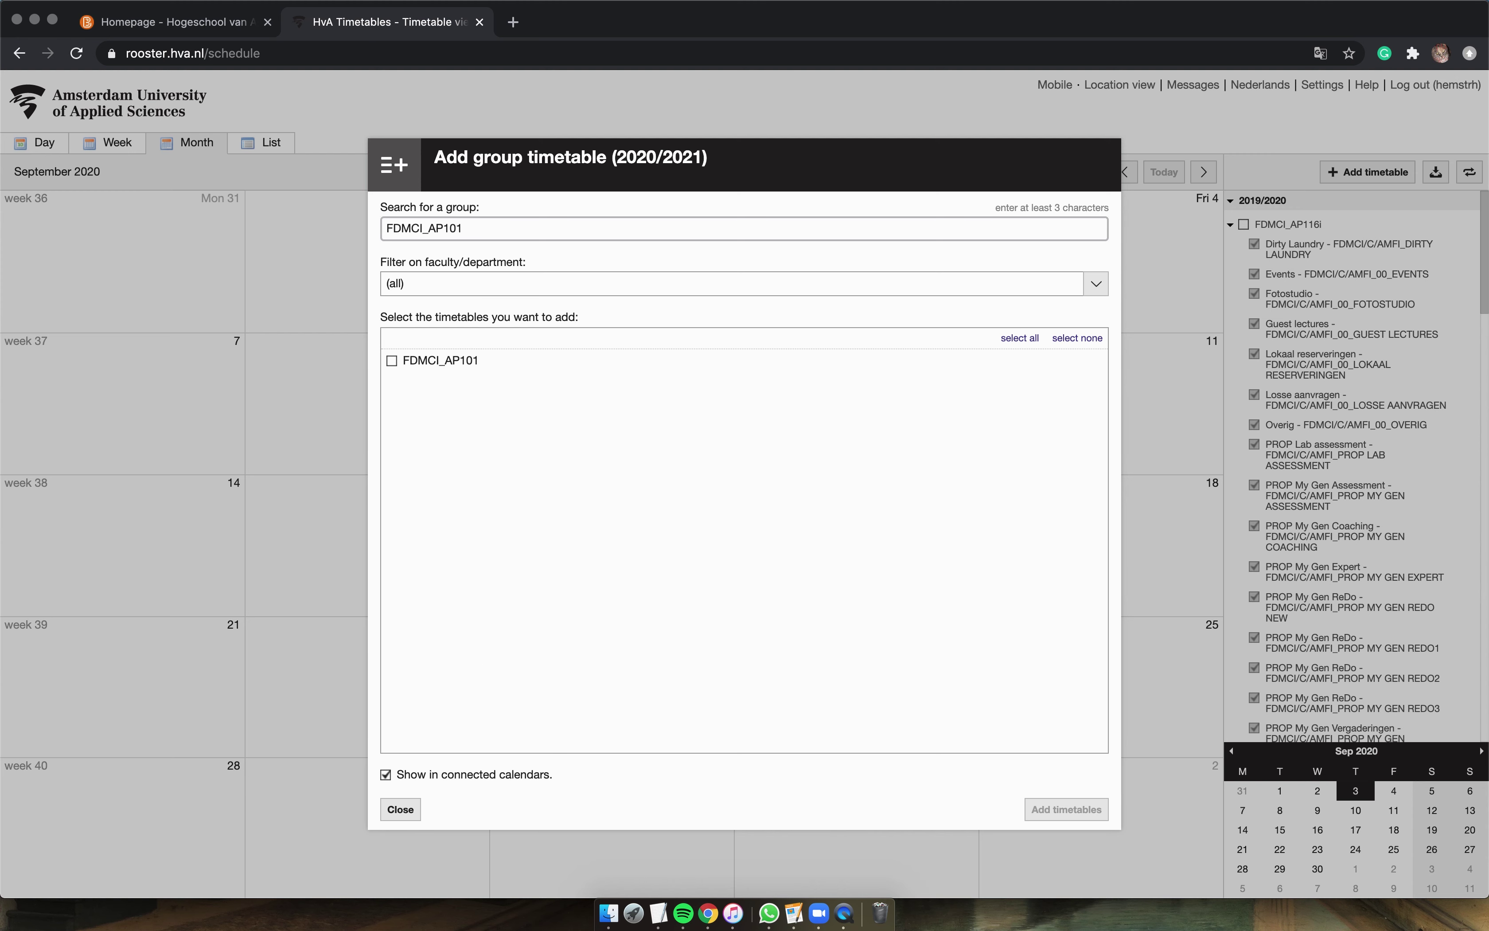
click(392, 361)
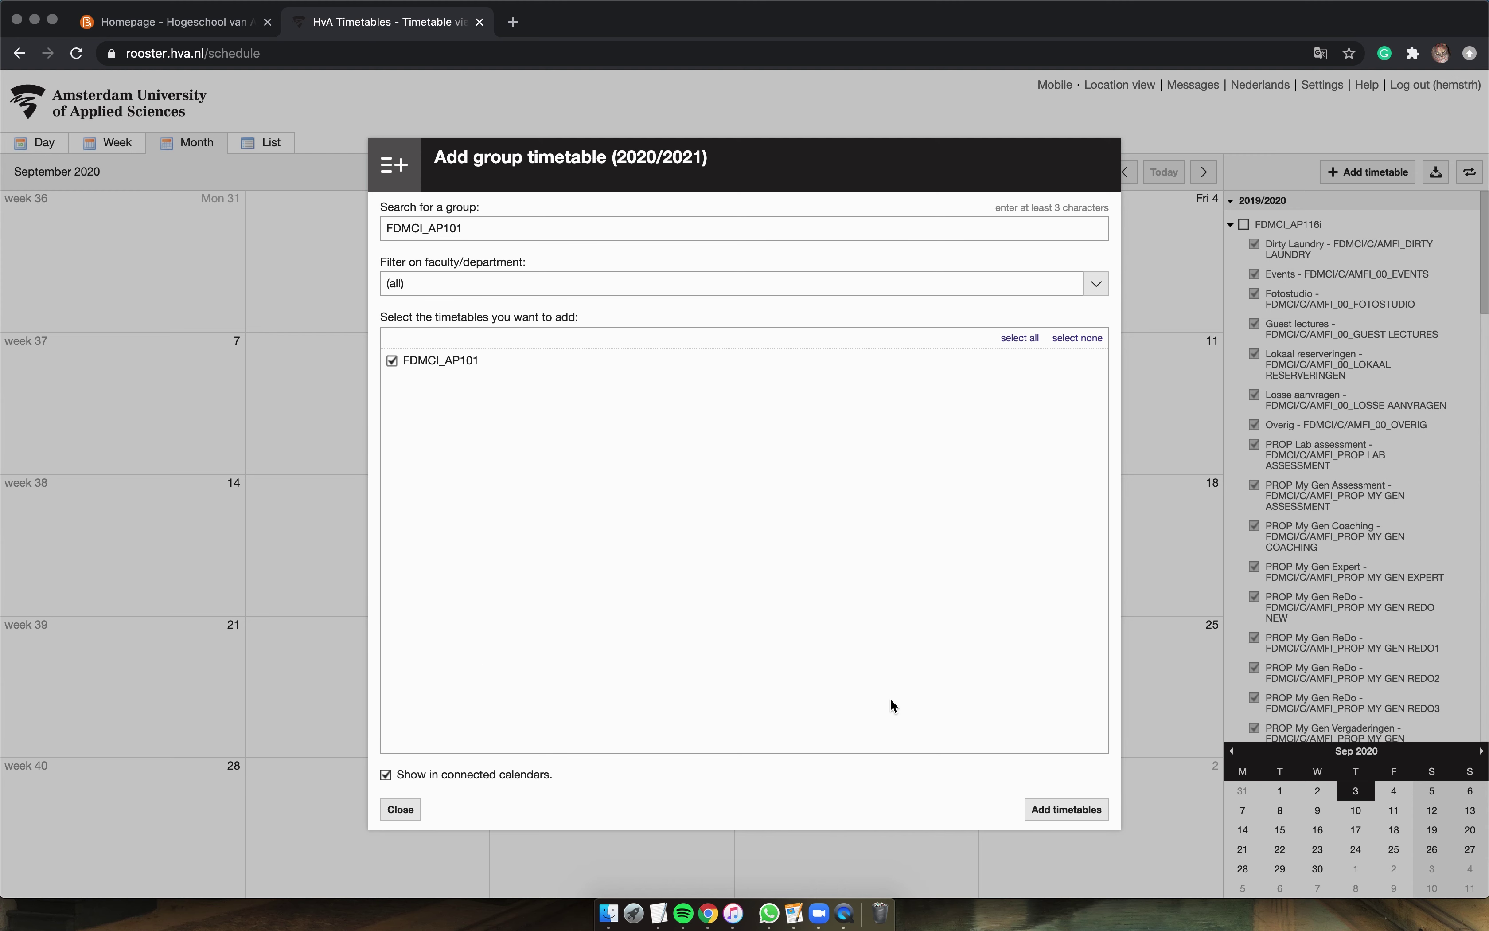
click(1072, 811)
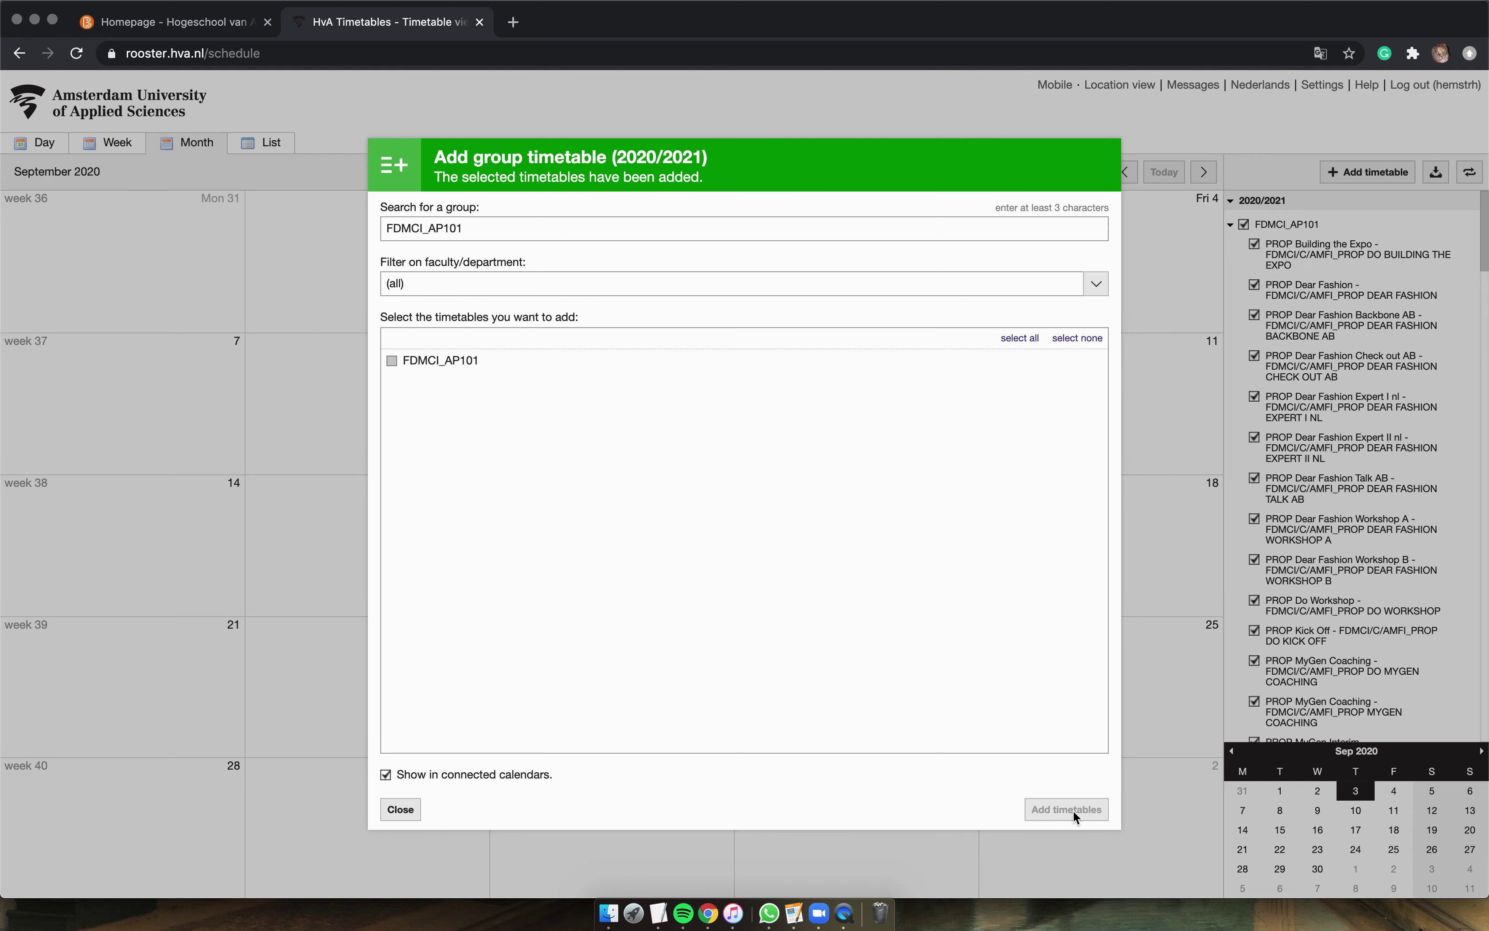
- Close the group timetable dialog, then check several September 2020 dates through the 15th and review the listed timetables
click(403, 809)
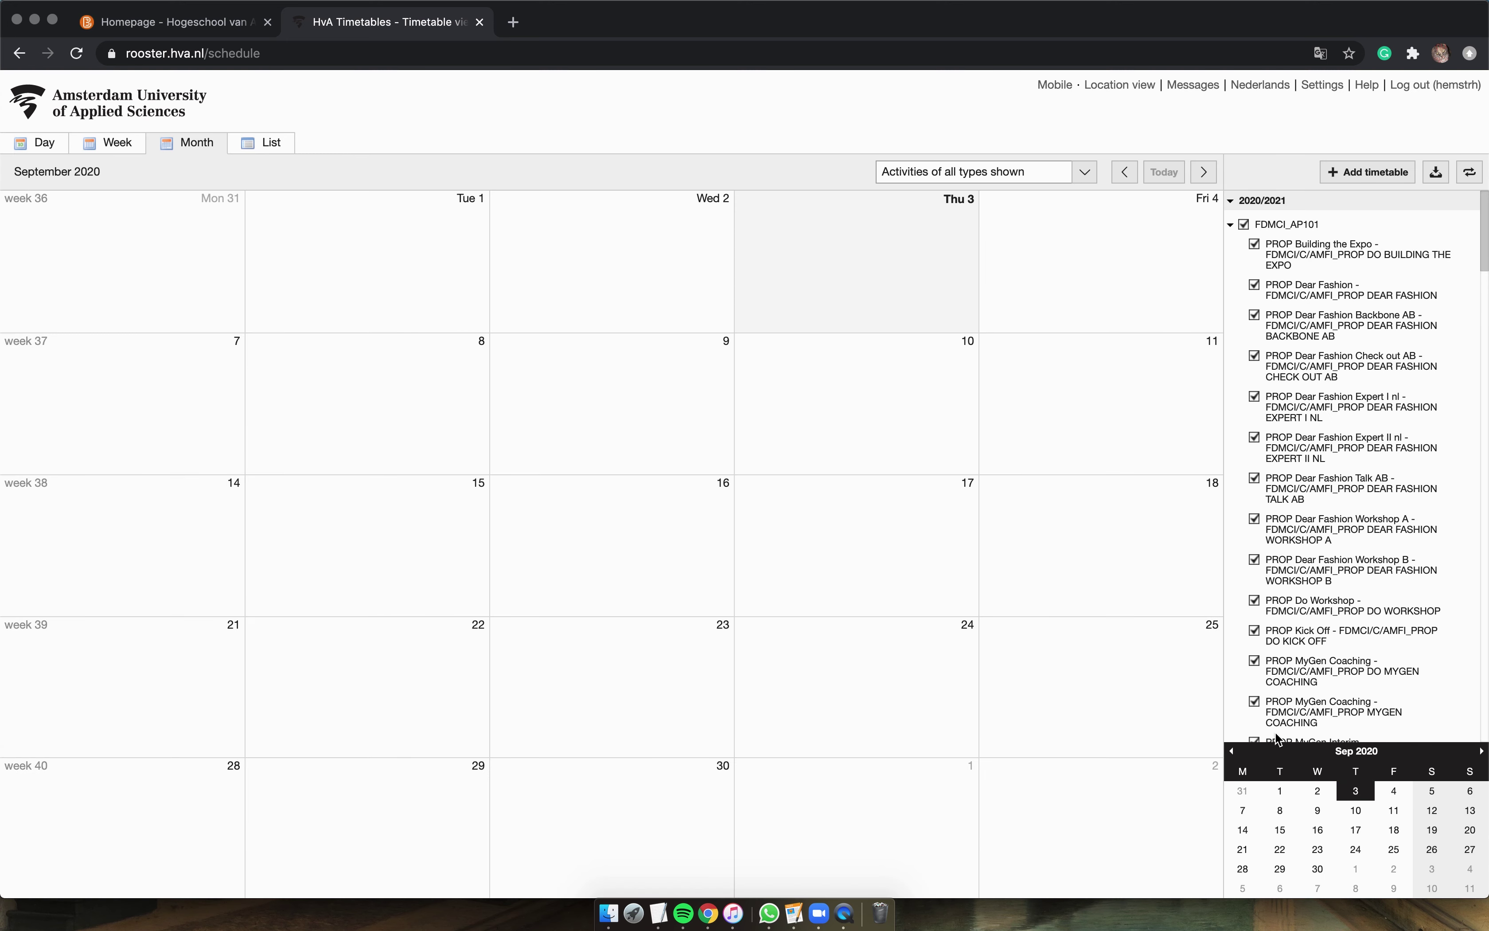
click(1394, 793)
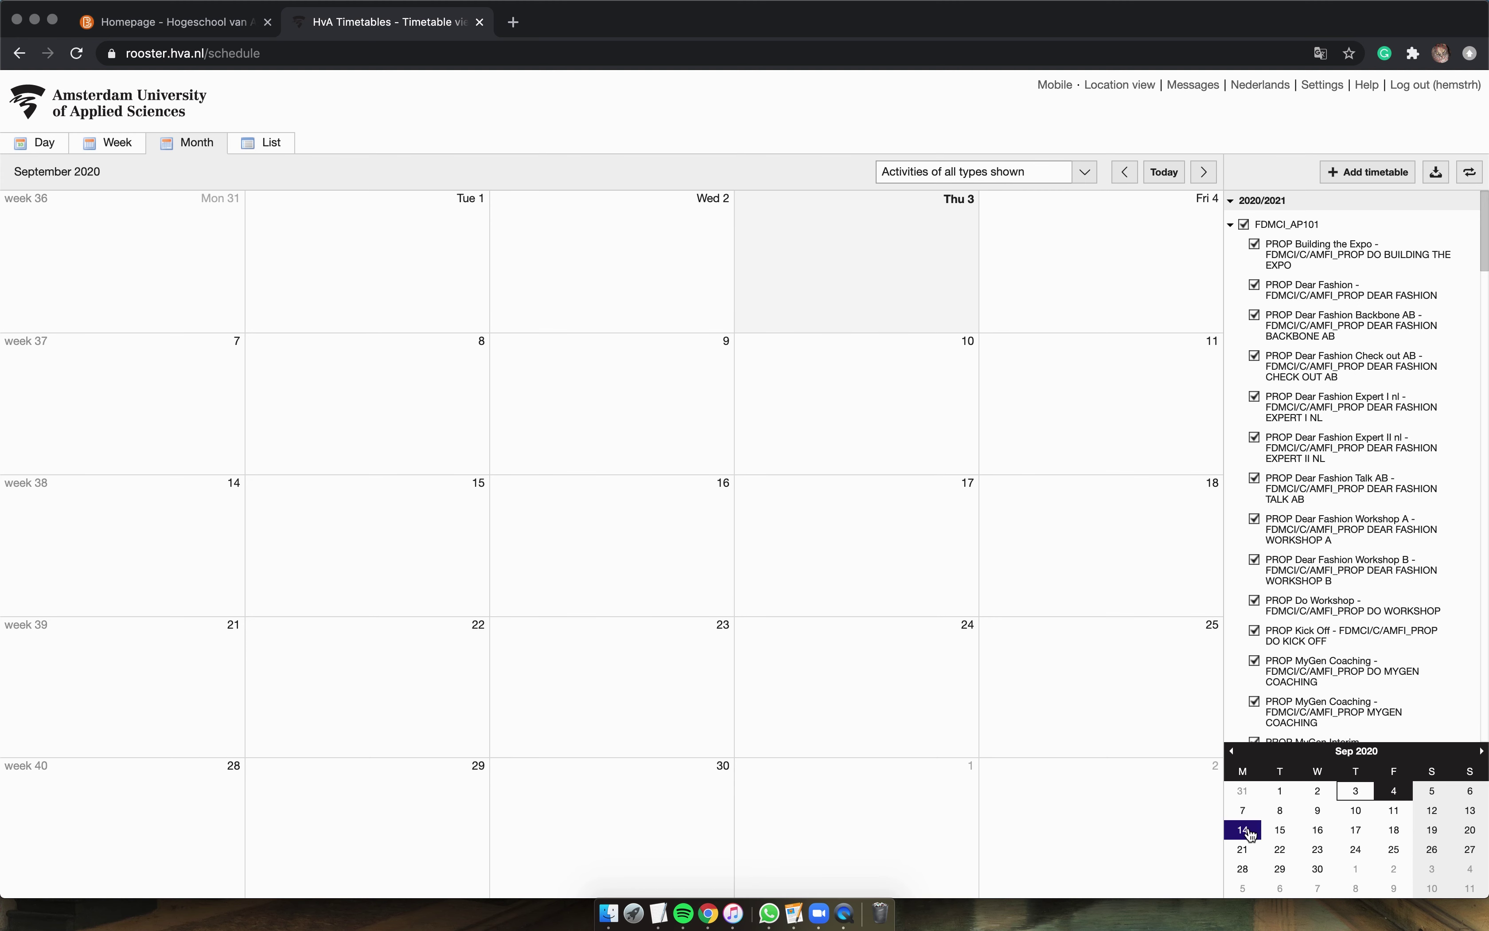
click(1242, 810)
click(1280, 811)
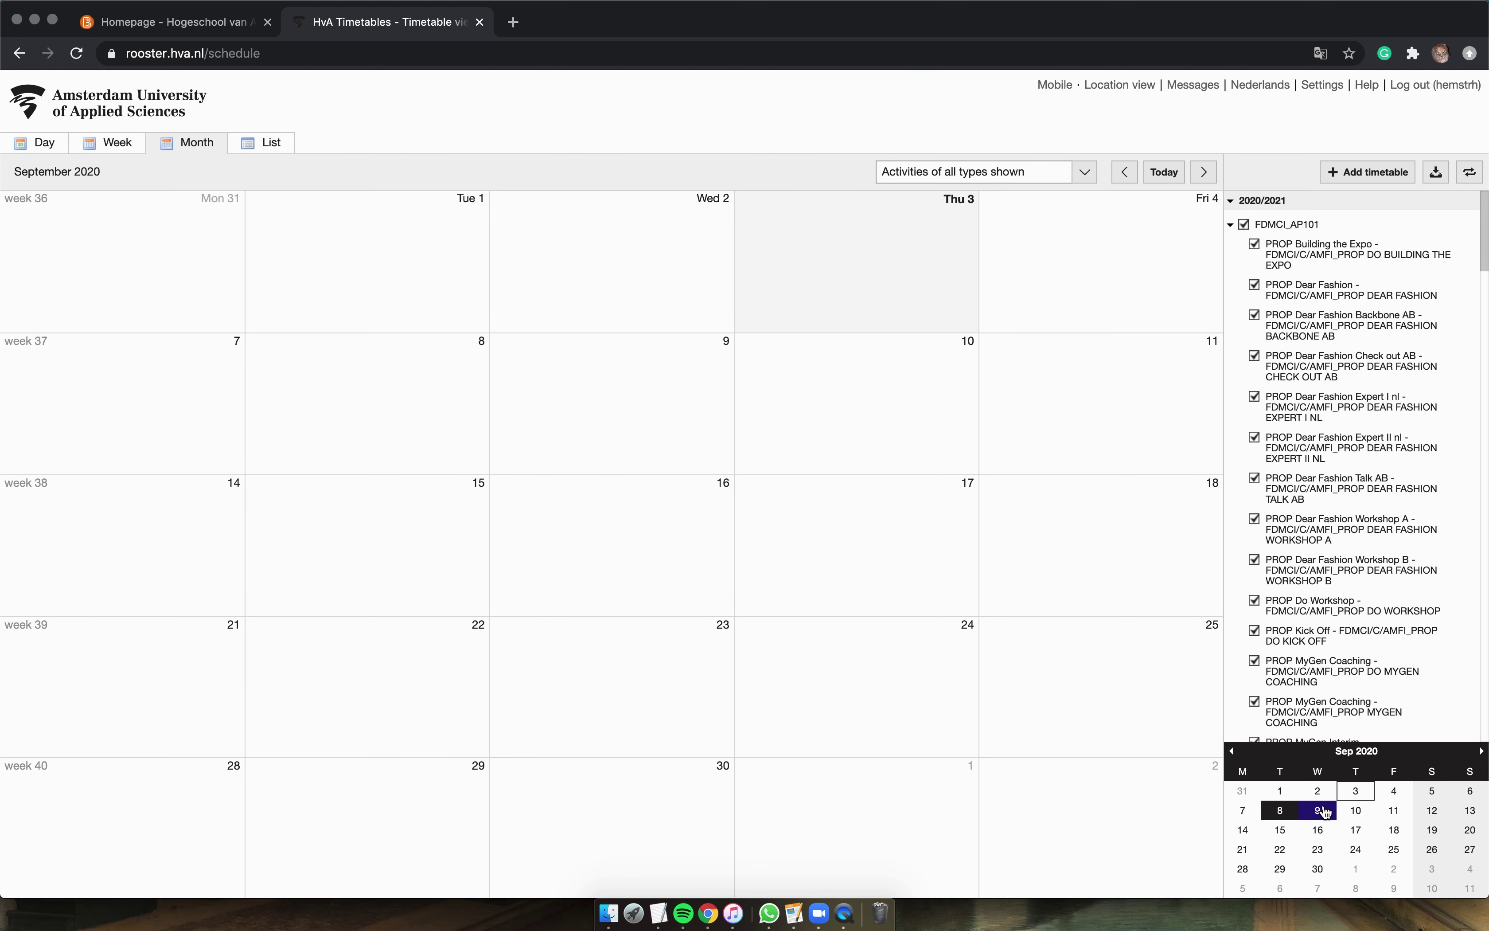
click(1242, 830)
click(1281, 829)
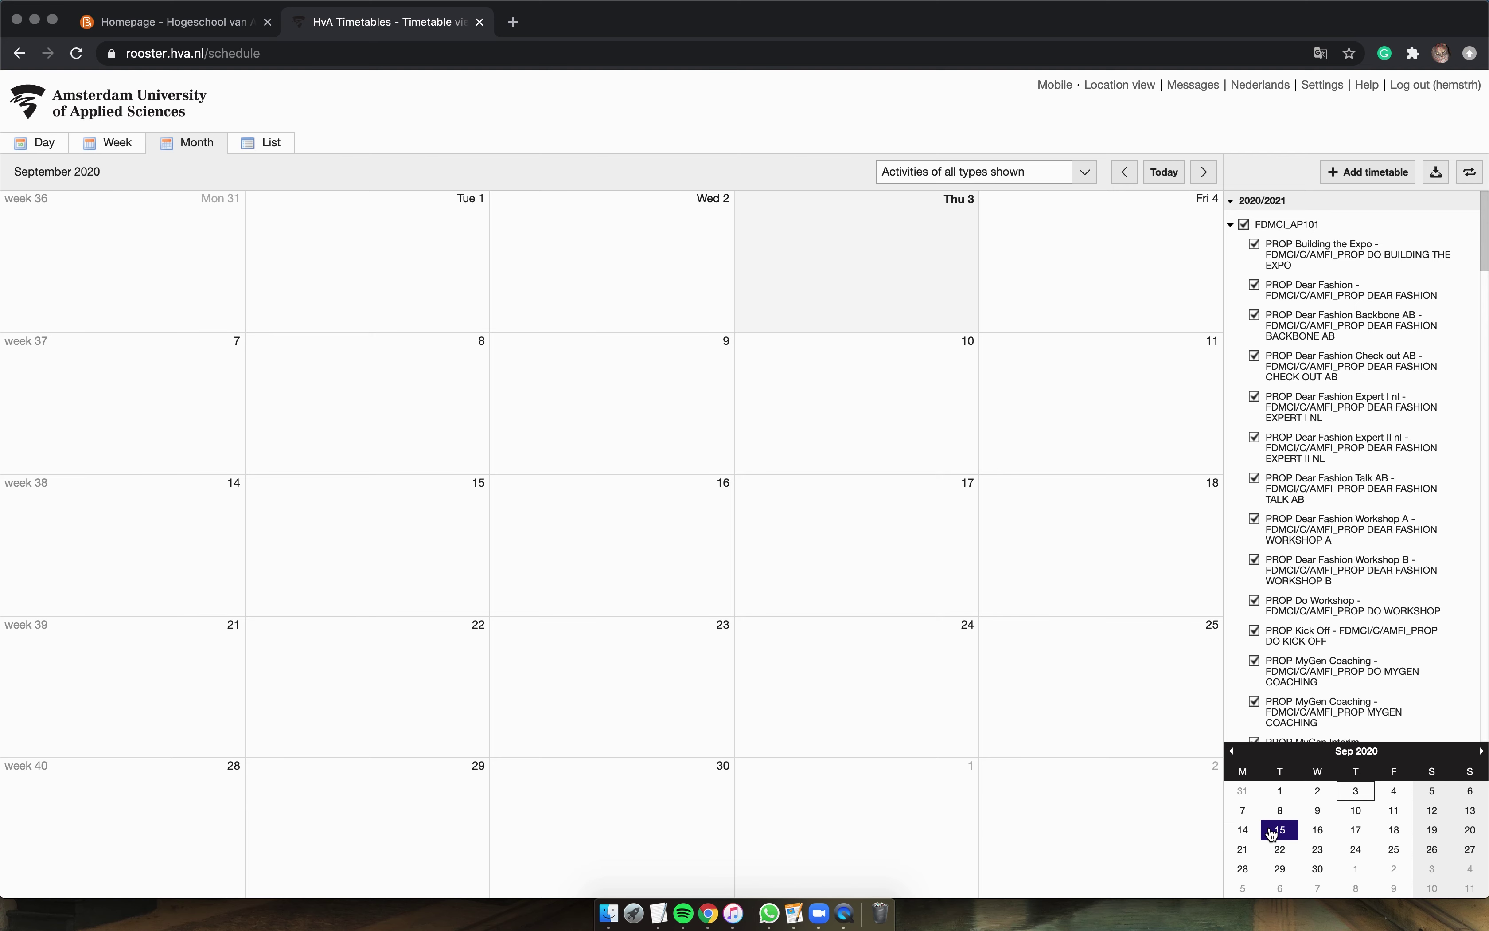
scroll(1288, 681, down, 20)
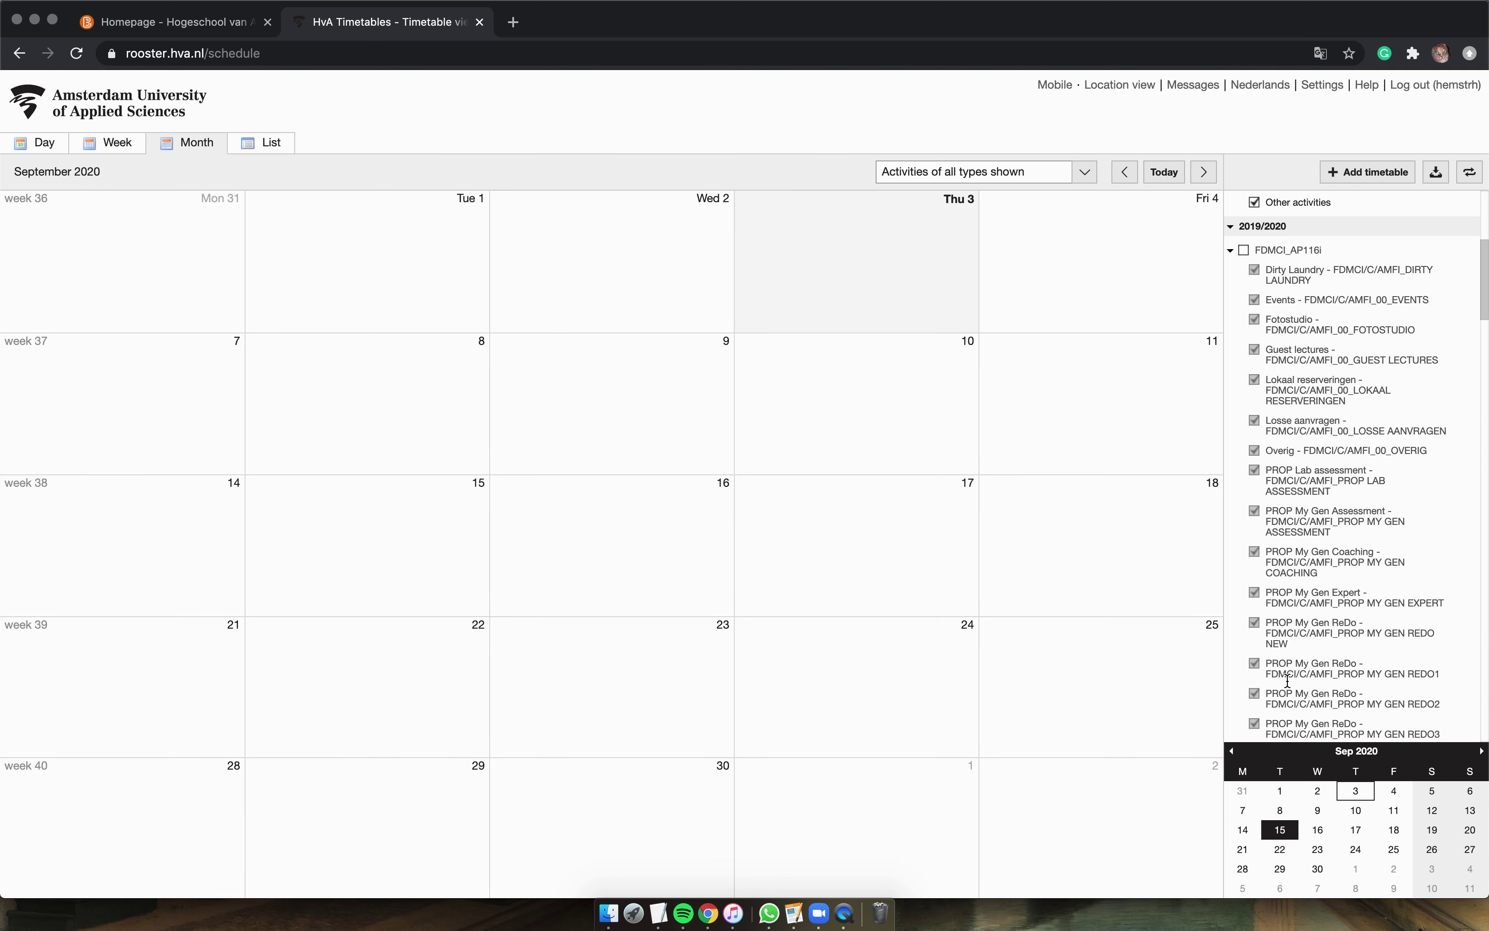
- Close the timetable site and open Cijfers/Marks from the MijnHvA options on the course homepage
key(super+w)
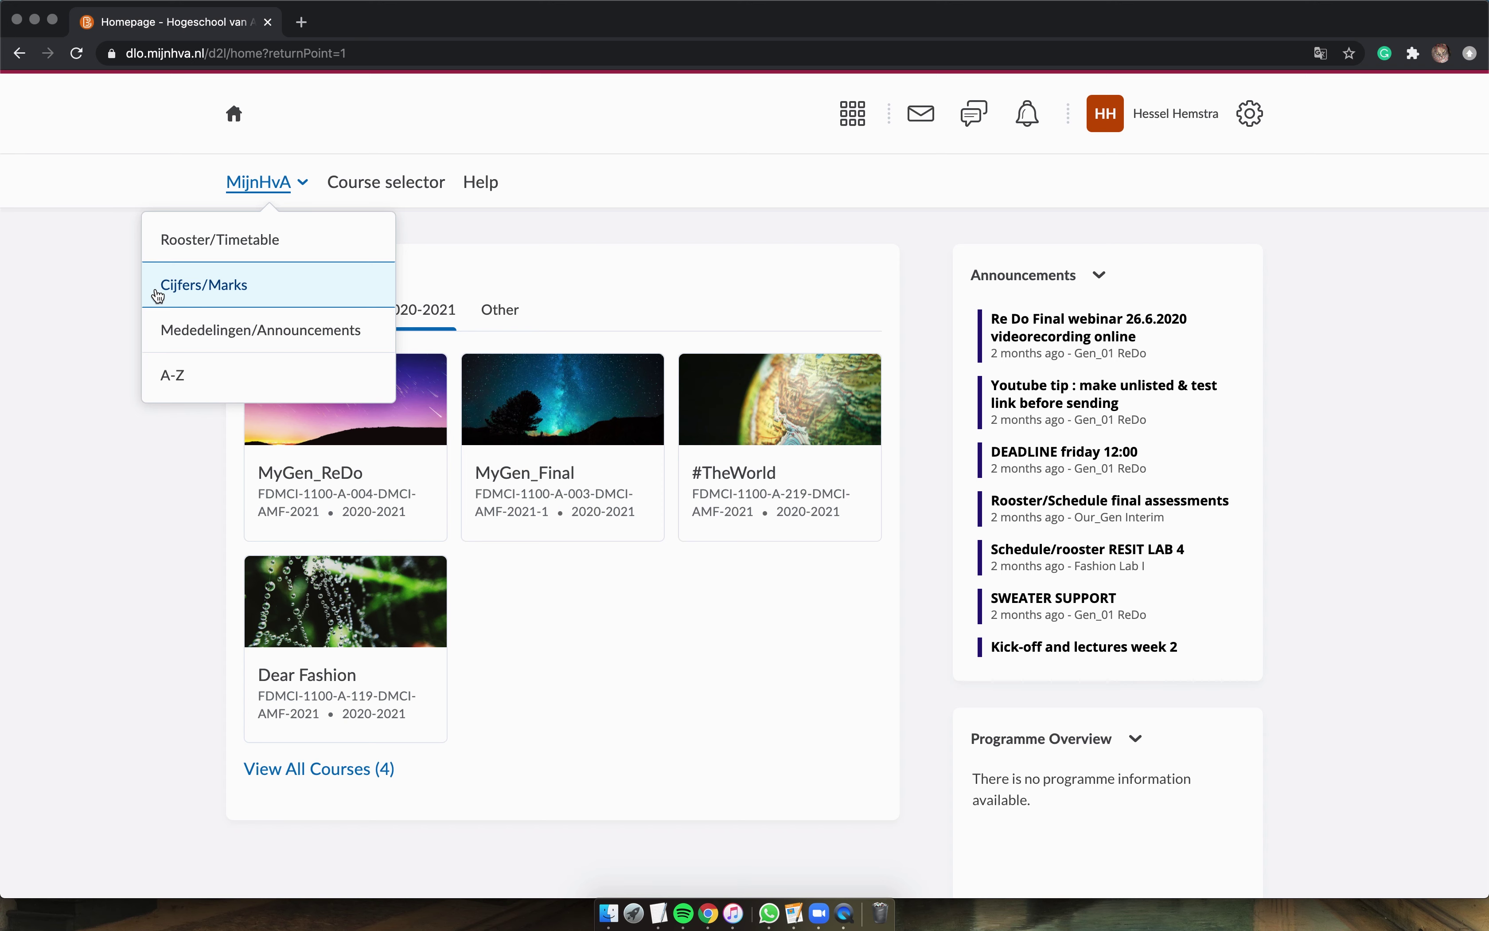
click(158, 290)
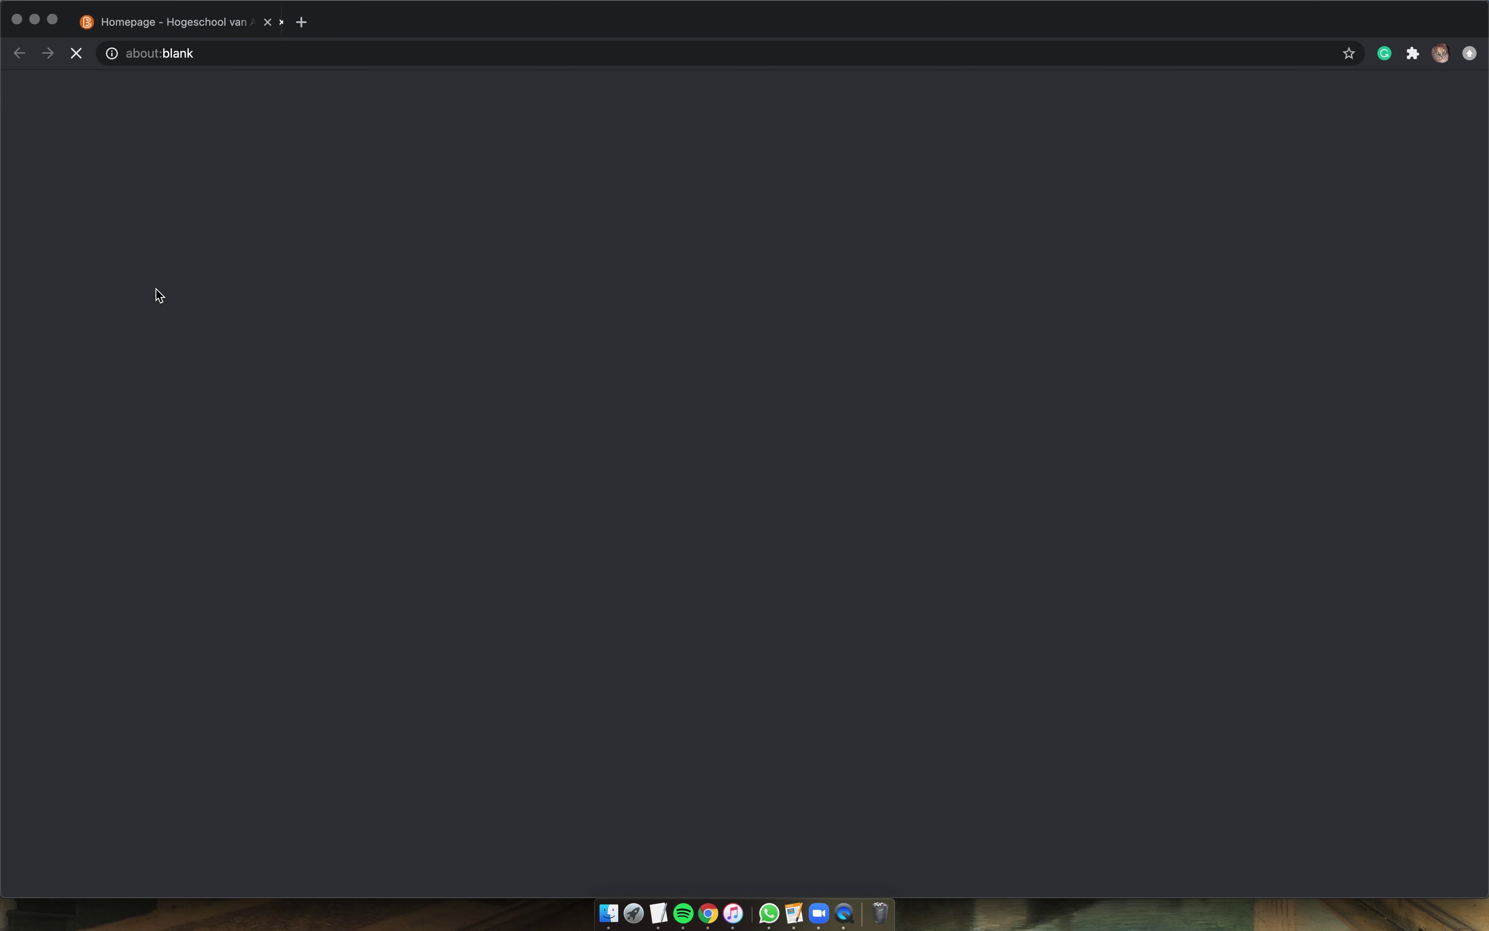